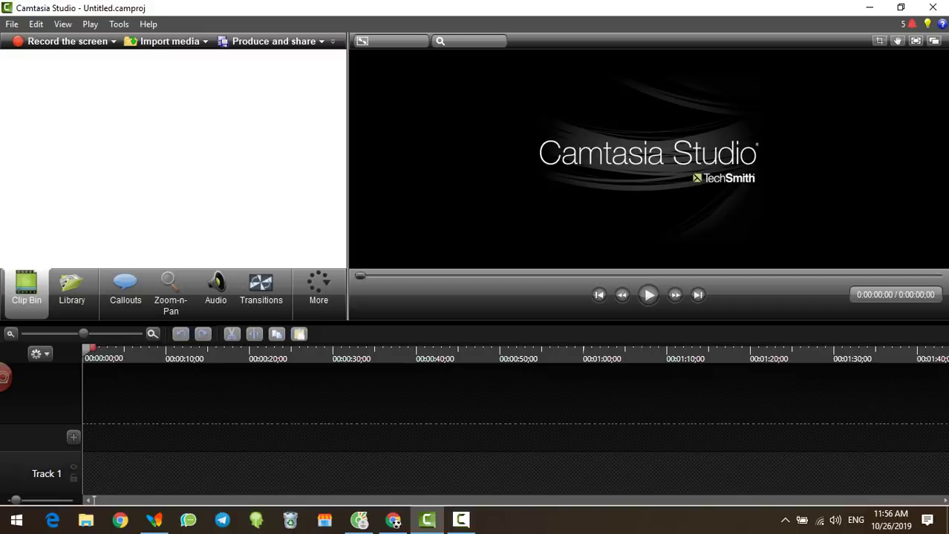
# - Import the dog images from 96d33bfd8f3d7d386534e099245b104d through cho-bulldog-anh-long-vang in the Pull folder into the project
pyautogui.click(164, 41)
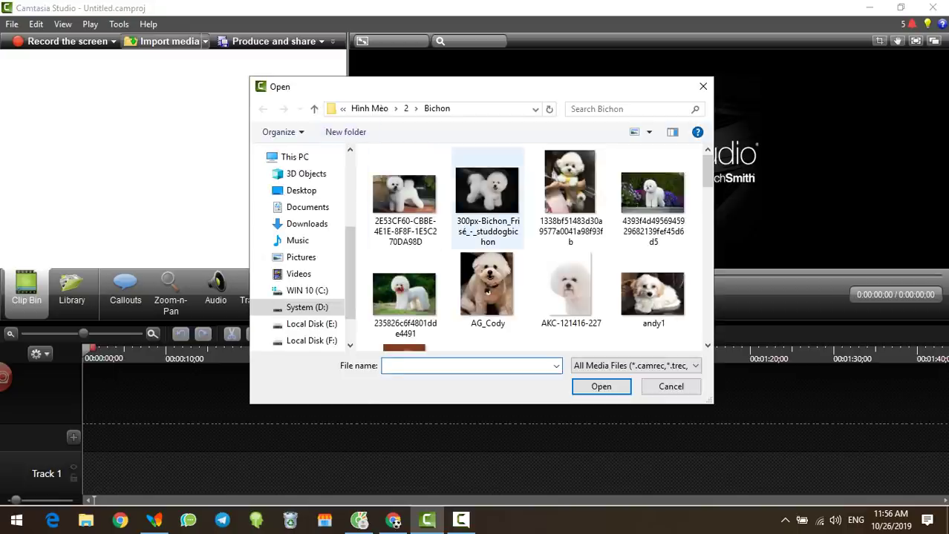
pyautogui.click(406, 108)
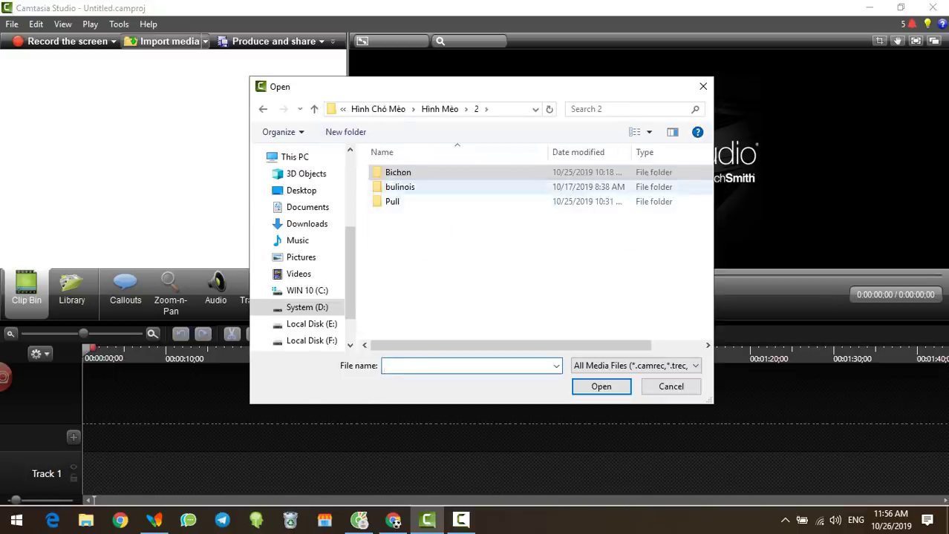
pyautogui.doubleClick(460, 201)
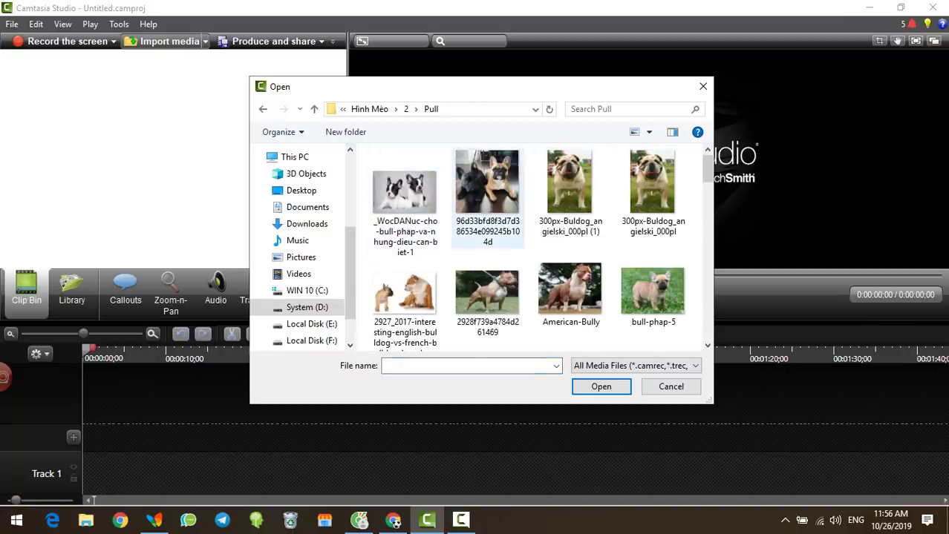
pyautogui.click(487, 197)
pyautogui.scroll(-3, 652, 223)
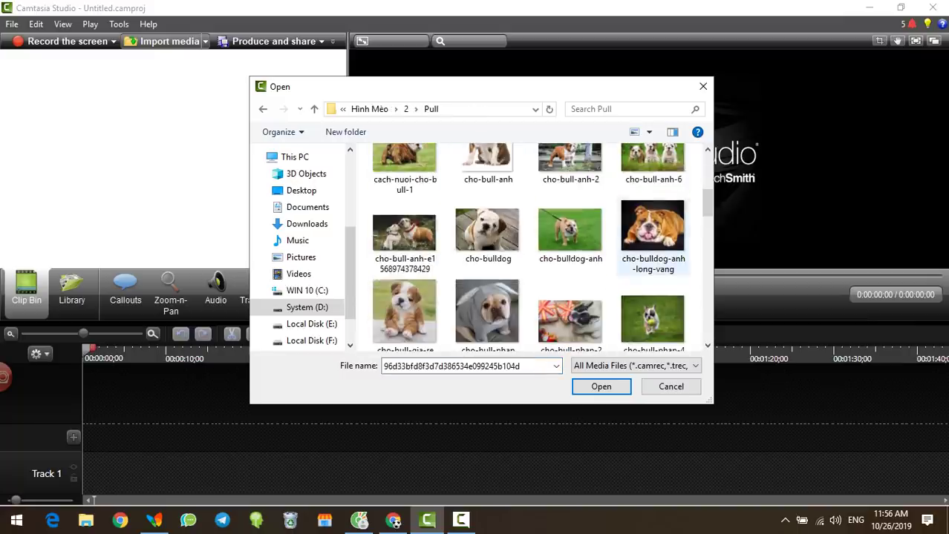
pyautogui.keyDown('ctrl'); pyautogui.click(653, 231); pyautogui.keyUp('ctrl')
pyautogui.click(601, 387)
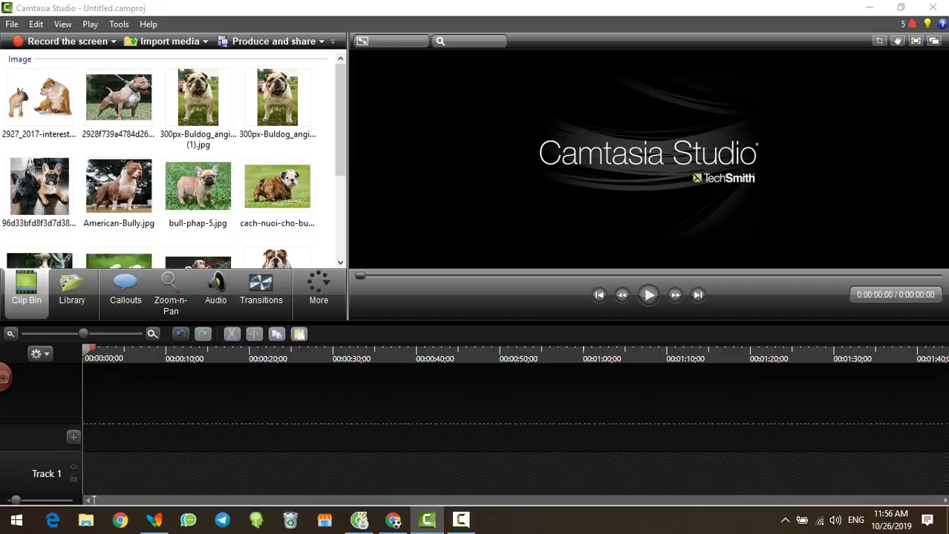
# - Browse the media import to drive D:, folder video tải về, ko bản quyền, Nhạc Ko Bản Quyền
pyautogui.click(169, 40)
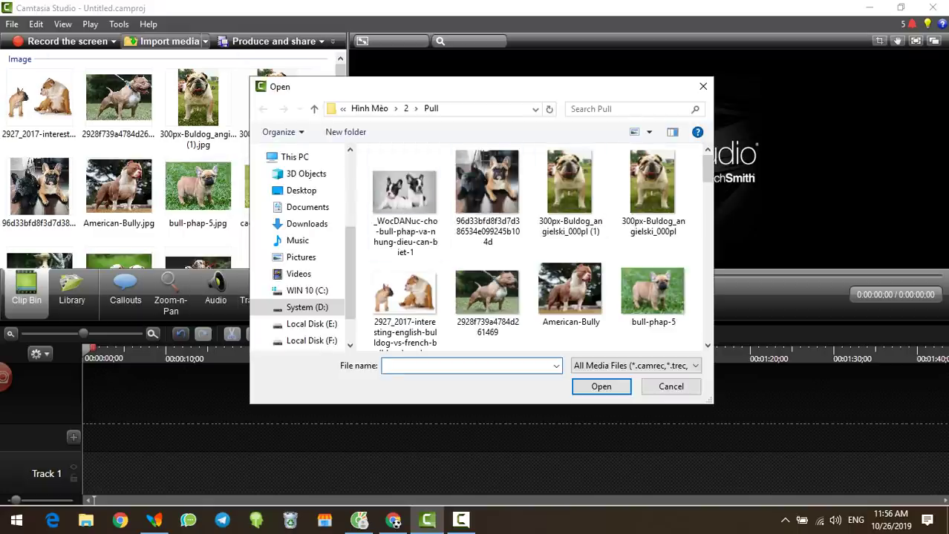
pyautogui.click(369, 108)
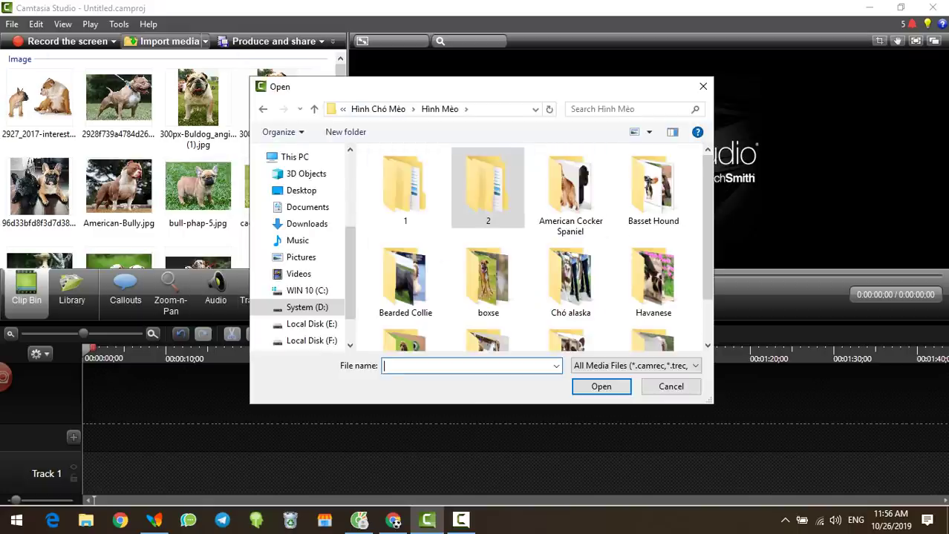
pyautogui.click(370, 109)
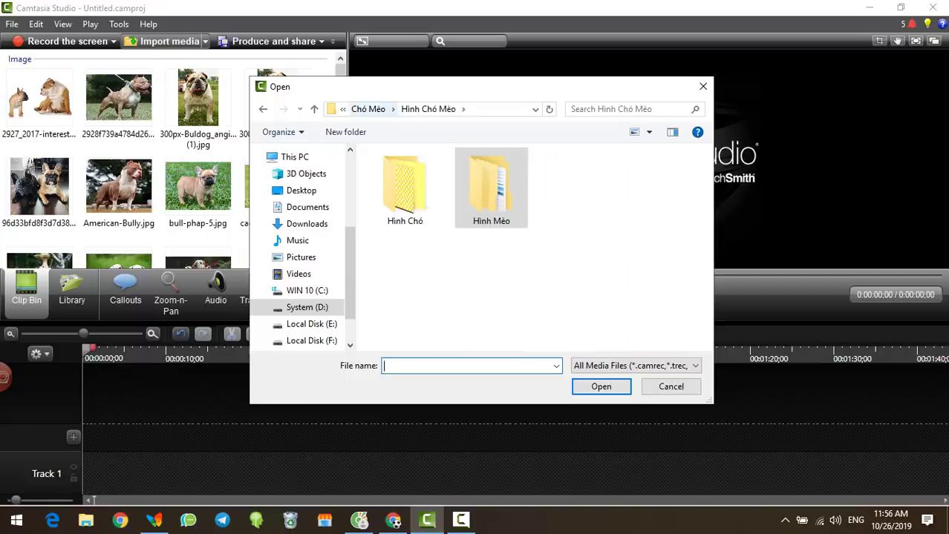
pyautogui.click(370, 109)
pyautogui.click(405, 188)
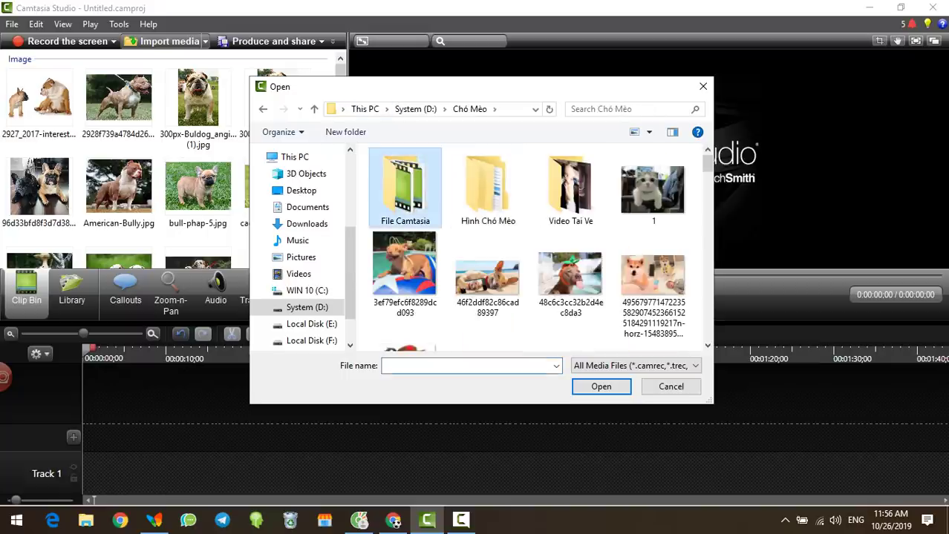
pyautogui.click(416, 109)
pyautogui.click(419, 260)
pyautogui.scroll(-1, 419, 259)
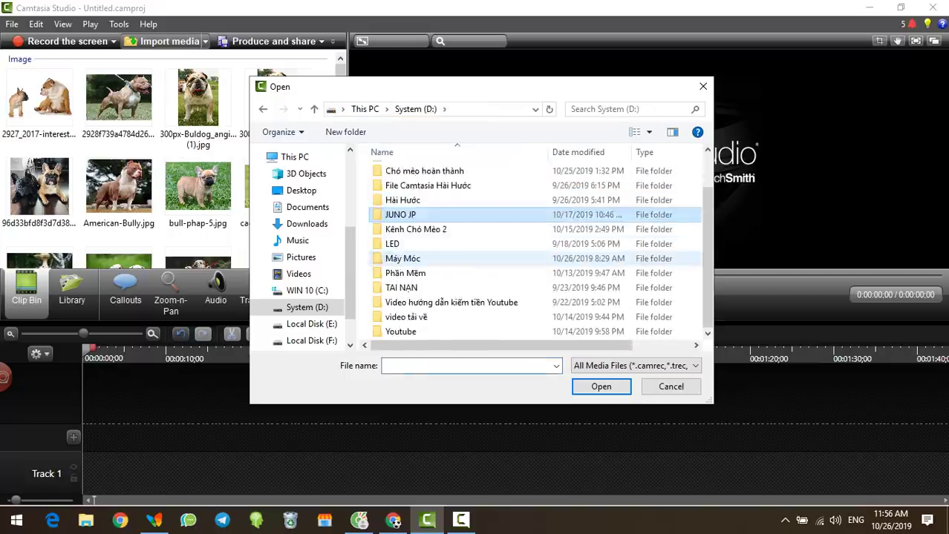
pyautogui.doubleClick(404, 317)
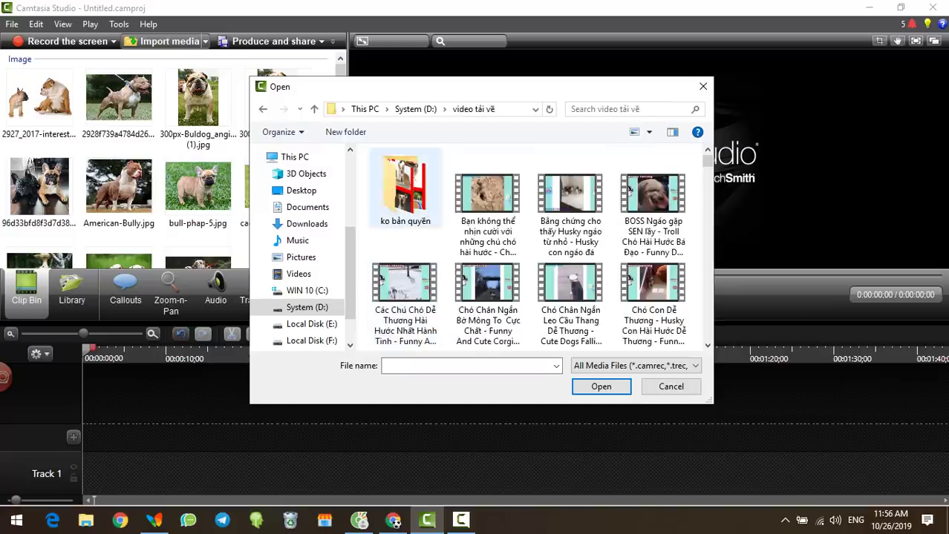
pyautogui.doubleClick(405, 189)
pyautogui.doubleClick(579, 275)
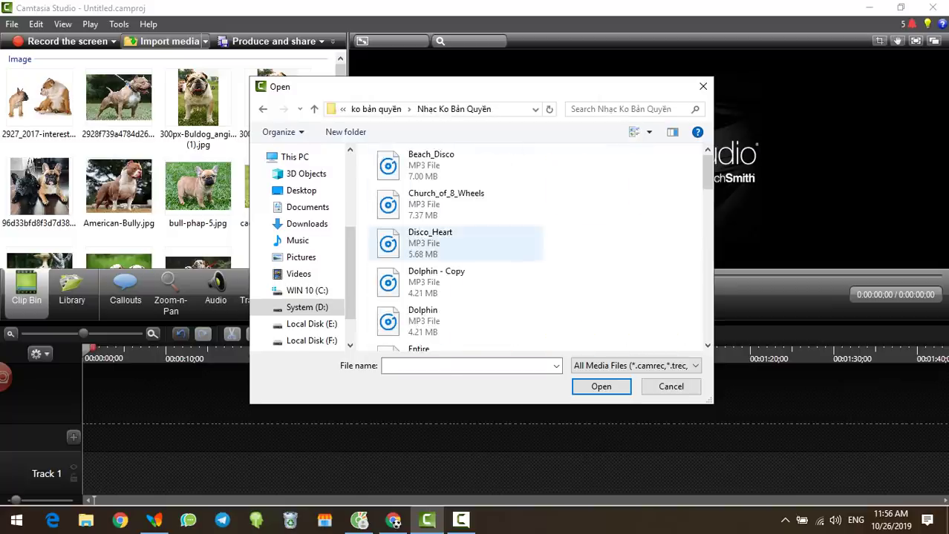
# - Import the audio files Race_Car and Sunrise_Drive into the project
pyautogui.scroll(-5, 460, 252)
pyautogui.scroll(-3, 456, 253)
pyautogui.click(445, 252)
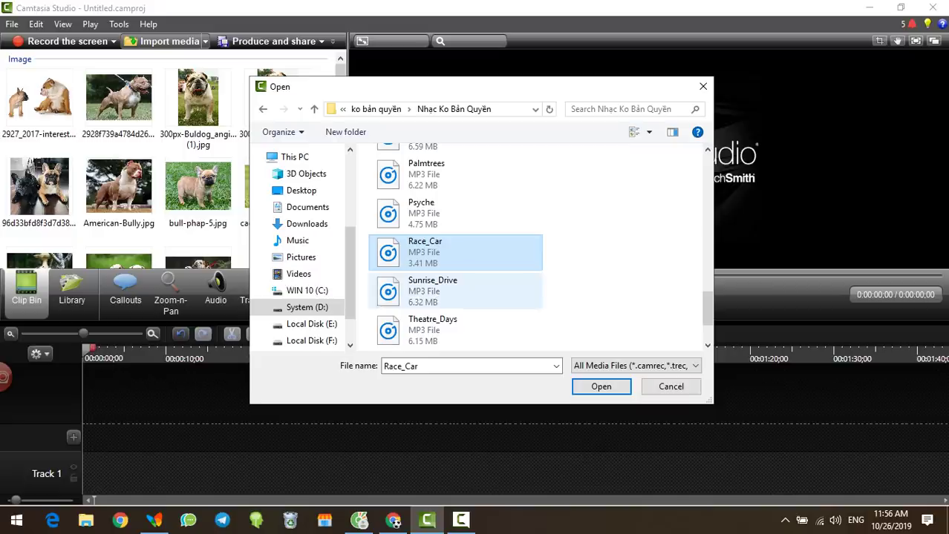
pyautogui.keyDown('ctrl'); pyautogui.click(446, 291); pyautogui.keyUp('ctrl')
pyautogui.click(601, 387)
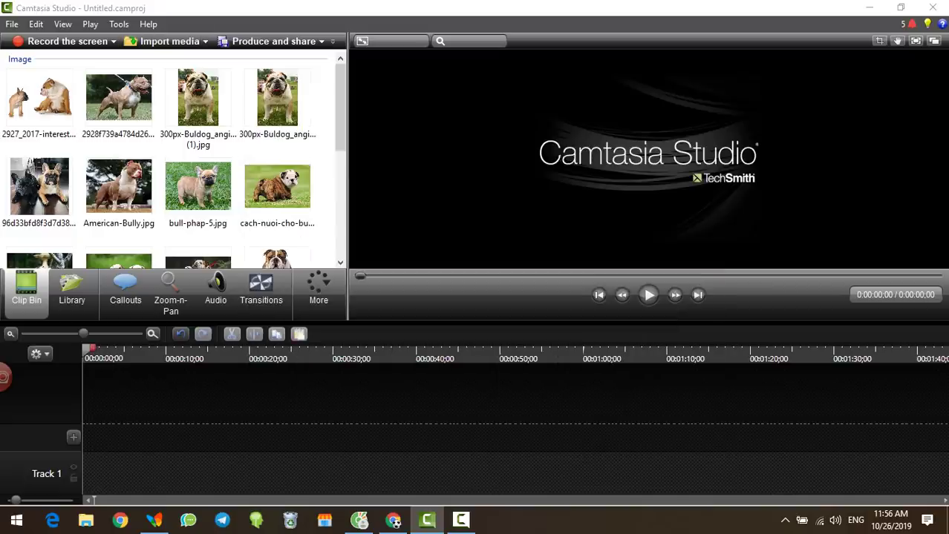
# - Select all the imported dog images and place them in sequence on Track 2 from the start of the timeline
pyautogui.moveTo(340, 108); pyautogui.dragTo(340, 187)
pyautogui.click(40, 102)
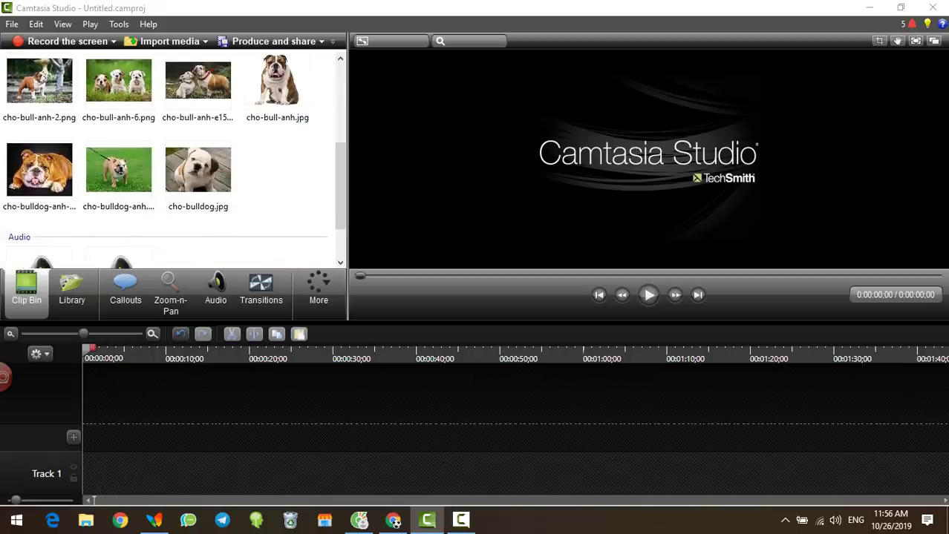
pyautogui.keyDown('shift'); pyautogui.click(215, 167); pyautogui.keyUp('shift')
pyautogui.hotkey('ctrl', 'a')
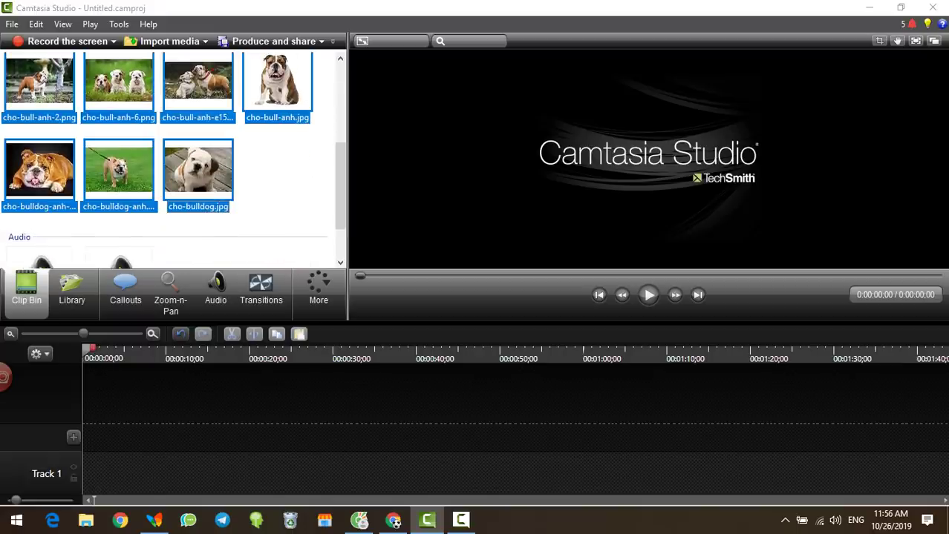
pyautogui.moveTo(185, 440); pyautogui.dragTo(175, 440)
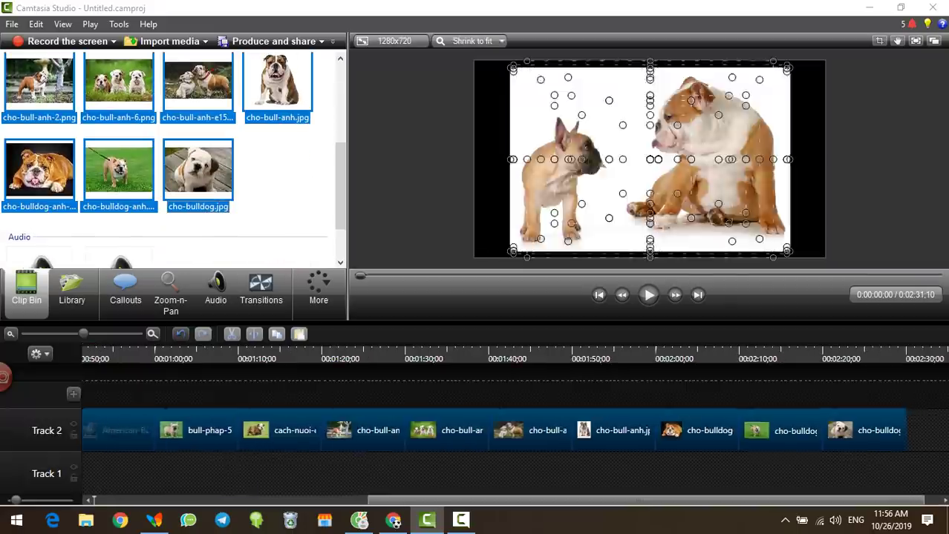
# - Place Race_Car.mp3 on Track 1 at the start of the timeline
pyautogui.click(282, 181)
pyautogui.moveTo(340, 185); pyautogui.dragTo(340, 215)
pyautogui.click(40, 212)
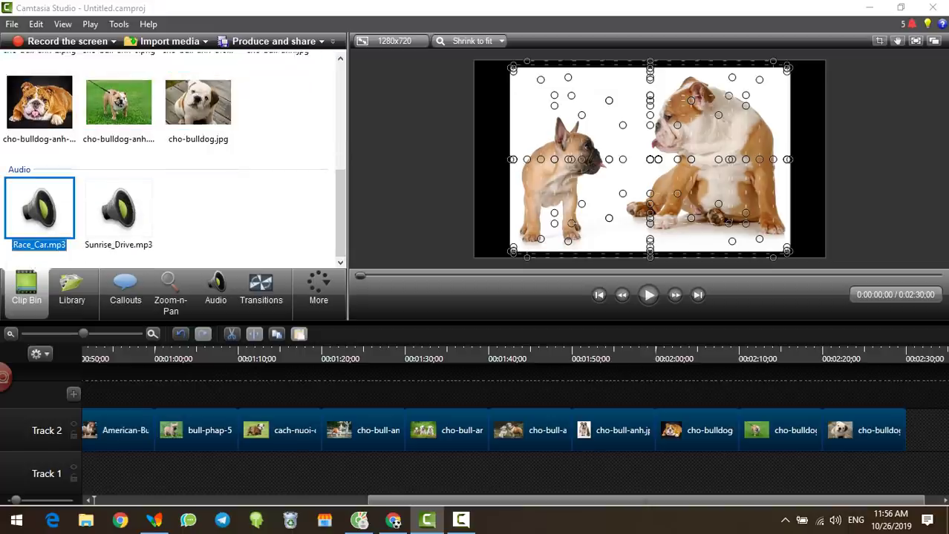
pyautogui.moveTo(40, 212); pyautogui.dragTo(83, 473)
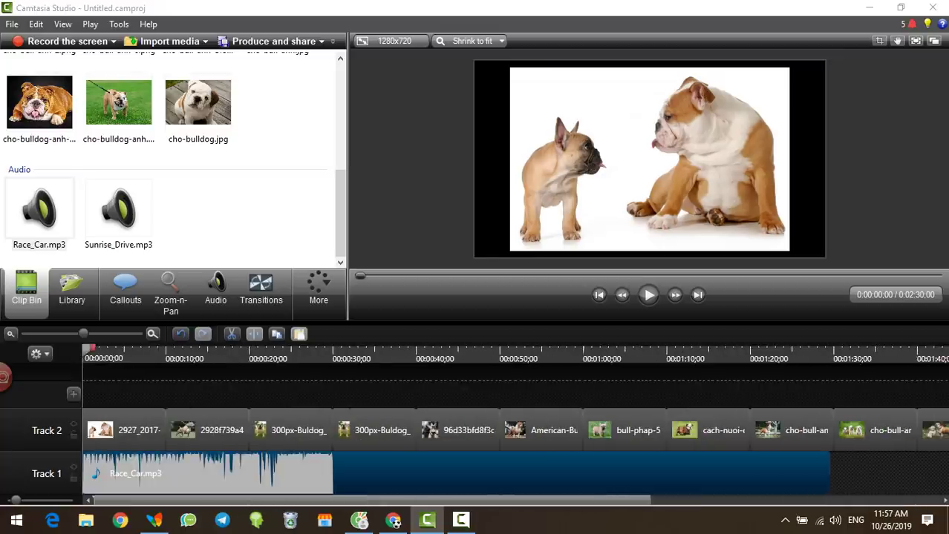
# - Add Sunrise_Drive.mp3 to Track 1 directly after Race_Car.mp3
pyautogui.moveTo(83, 334); pyautogui.dragTo(45, 334)
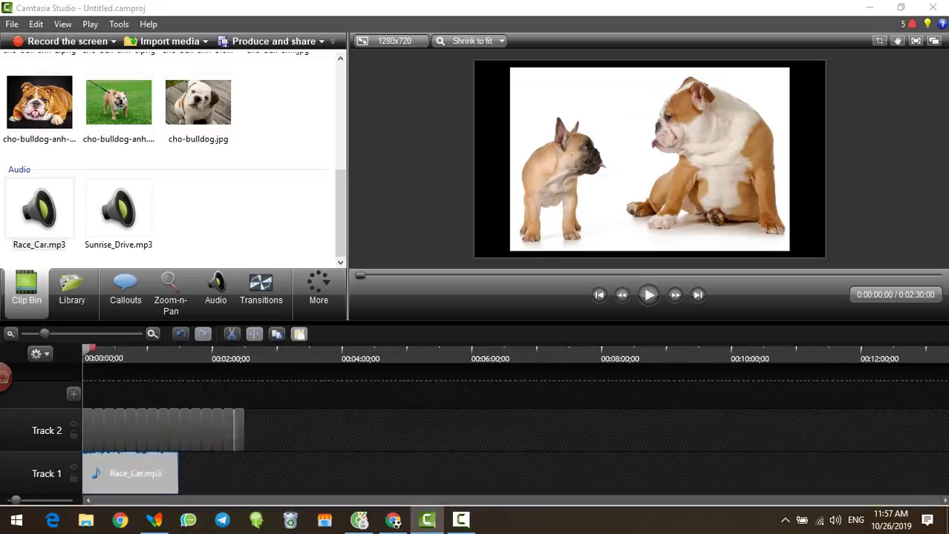
pyautogui.moveTo(272, 437); pyautogui.dragTo(91, 430)
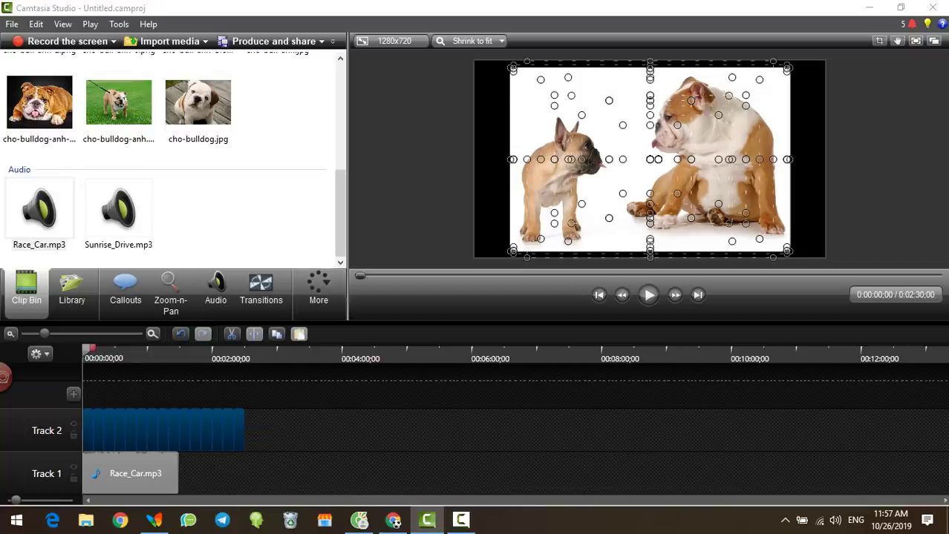
pyautogui.click(119, 210)
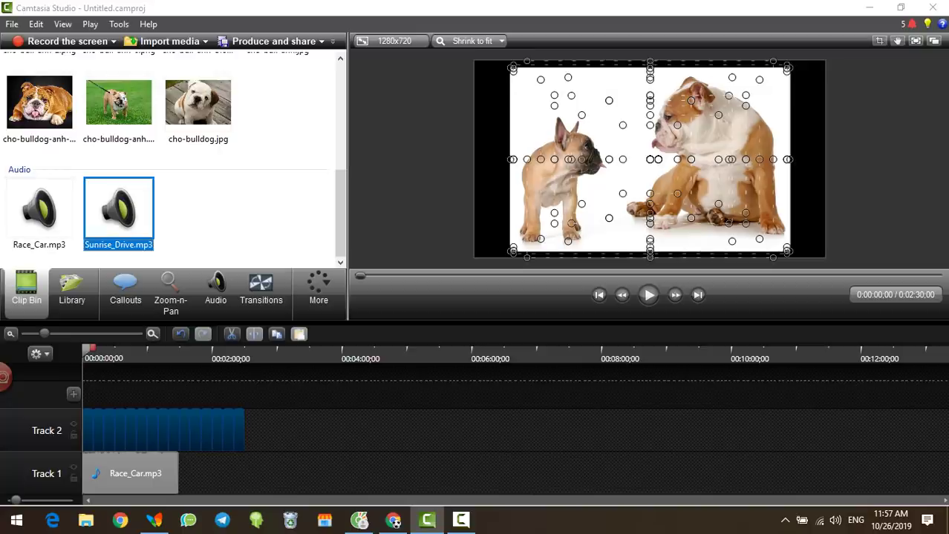
pyautogui.moveTo(163, 431); pyautogui.dragTo(222, 474)
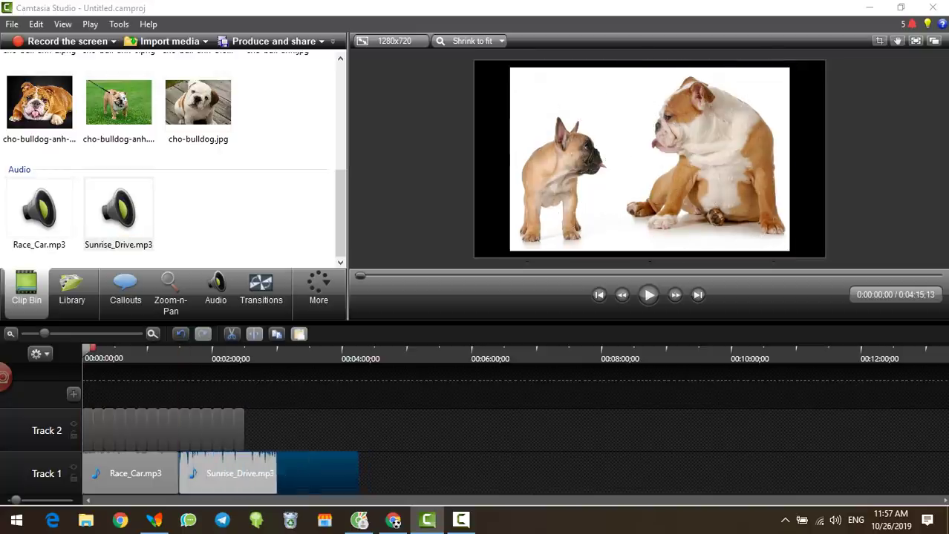
# - Add a Simple Rectangle callout over the first image, starting at 0:00:02;09
pyautogui.moveTo(44, 334); pyautogui.dragTo(119, 349)
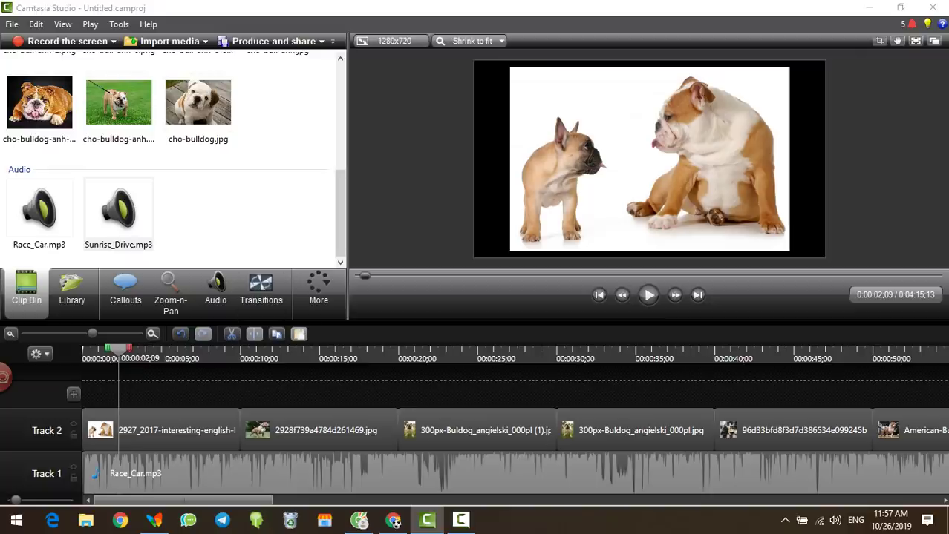
pyautogui.click(161, 430)
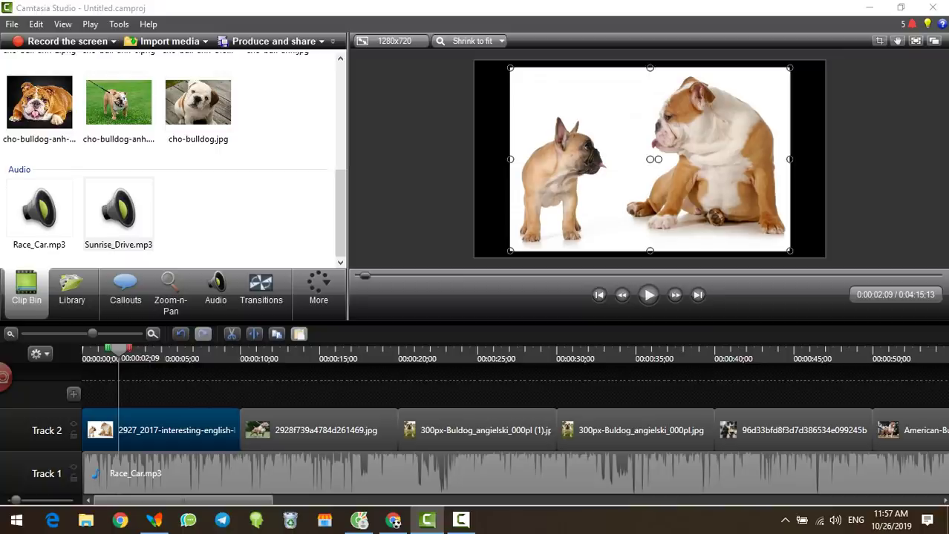
pyautogui.hotkey('ctrl', 'd')
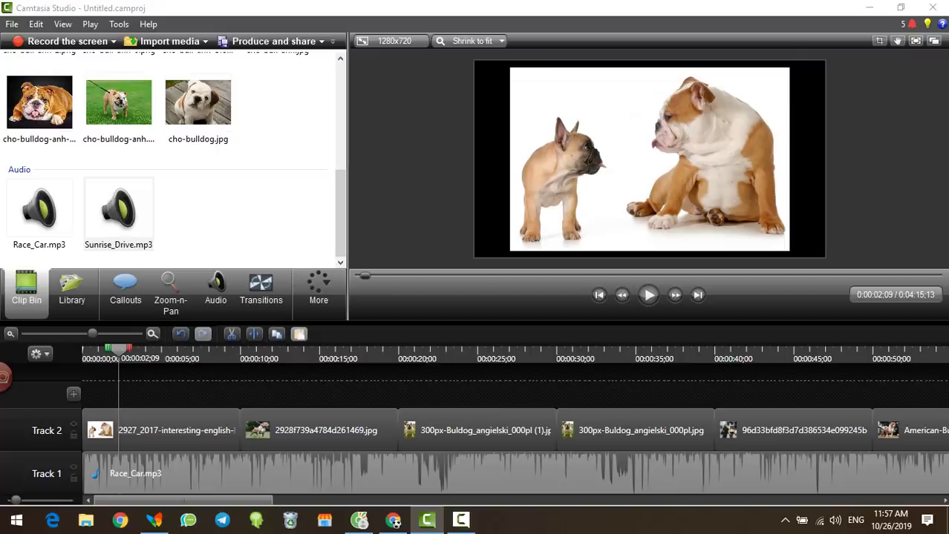
pyautogui.moveTo(340, 214); pyautogui.dragTo(340, 108)
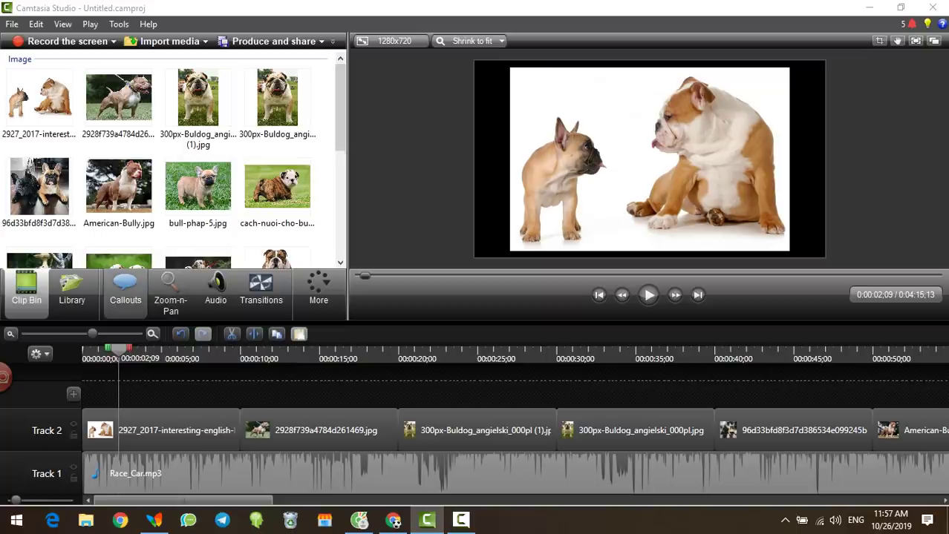
pyautogui.click(126, 290)
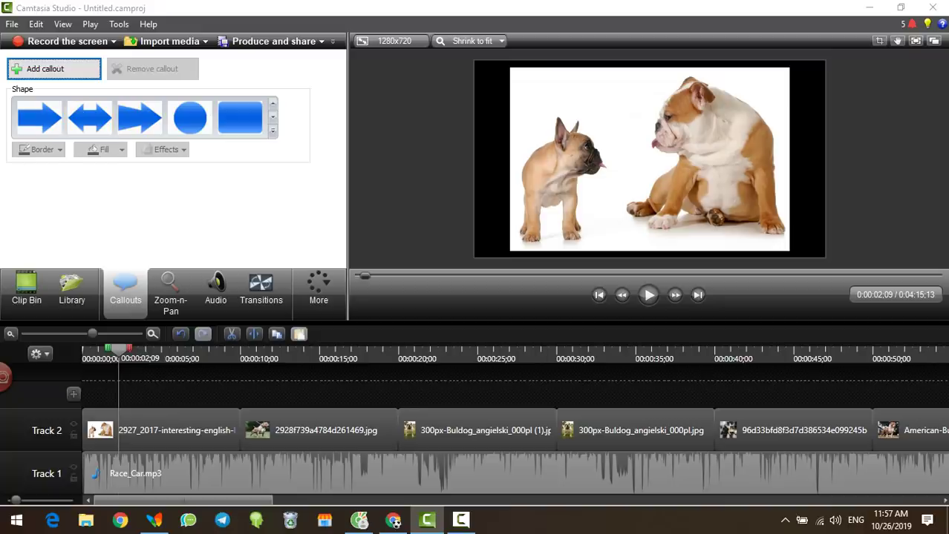
pyautogui.click(272, 130)
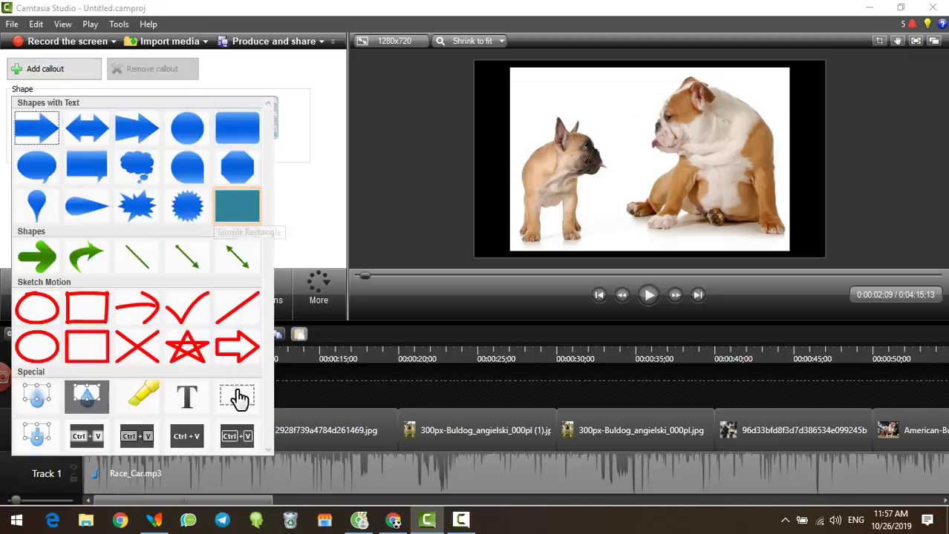
pyautogui.click(237, 206)
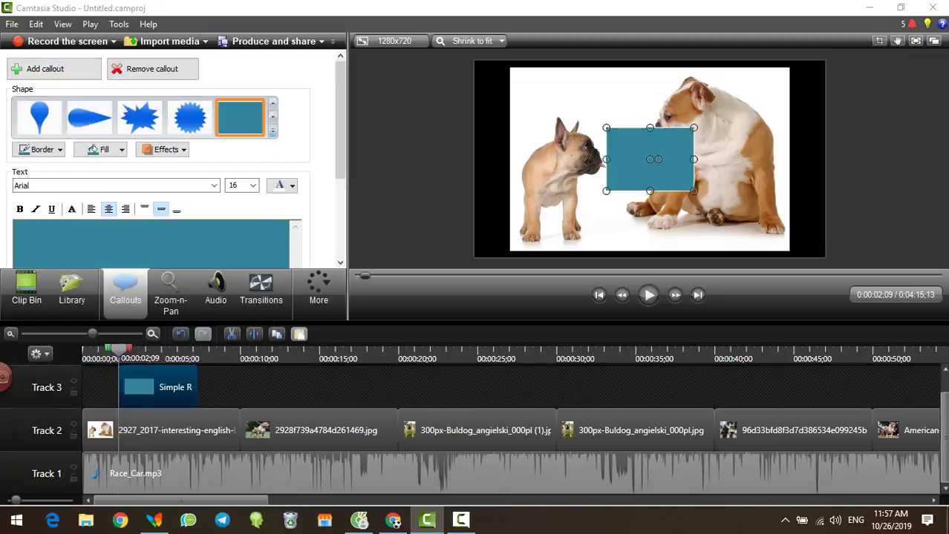
# - Enlarge the rectangle callout from two opposite corners so that it covers the whole video frame
pyautogui.moveTo(606, 128); pyautogui.dragTo(463, 61)
pyautogui.click(592, 136)
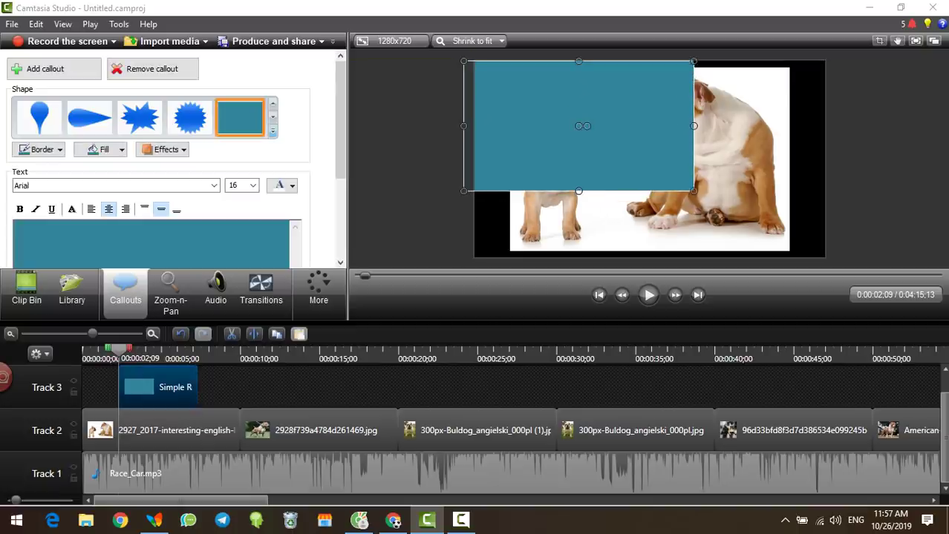
pyautogui.moveTo(694, 190); pyautogui.dragTo(824, 258)
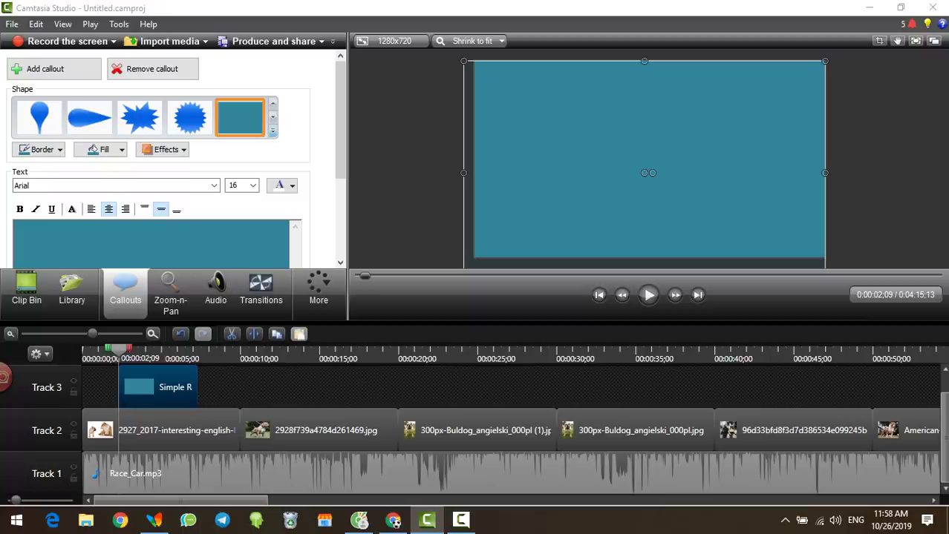
# - Select the rectangle callout on Track 3 and move the playhead to 0:00:04;25 within it
pyautogui.click(268, 431)
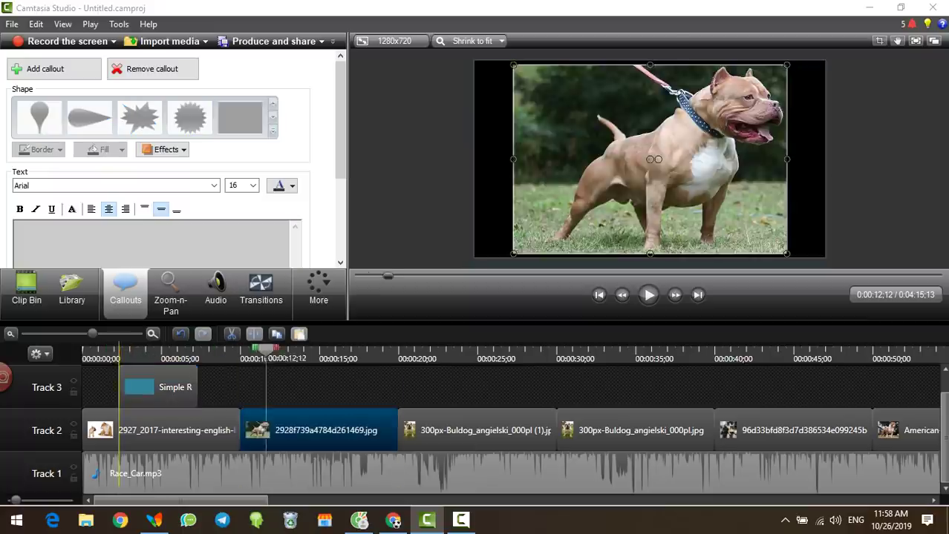
pyautogui.click(158, 387)
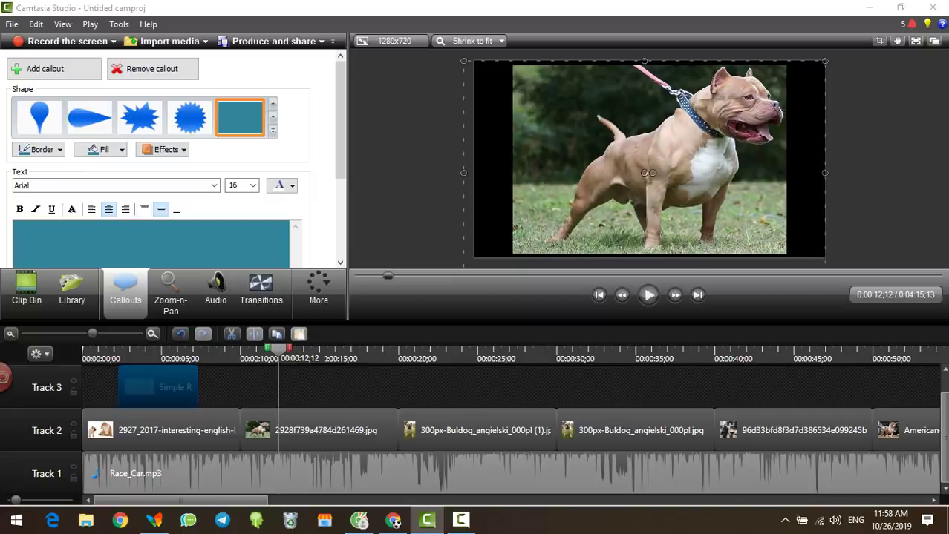
pyautogui.moveTo(279, 350); pyautogui.dragTo(159, 349)
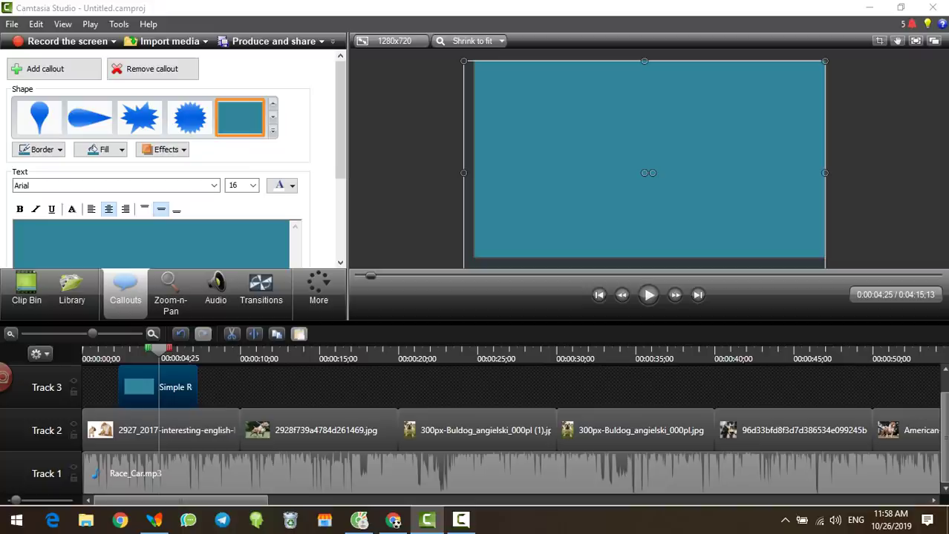
# - Insert an empty track above Track 3, which holds the rectangle callout
pyautogui.rightClick(55, 378)
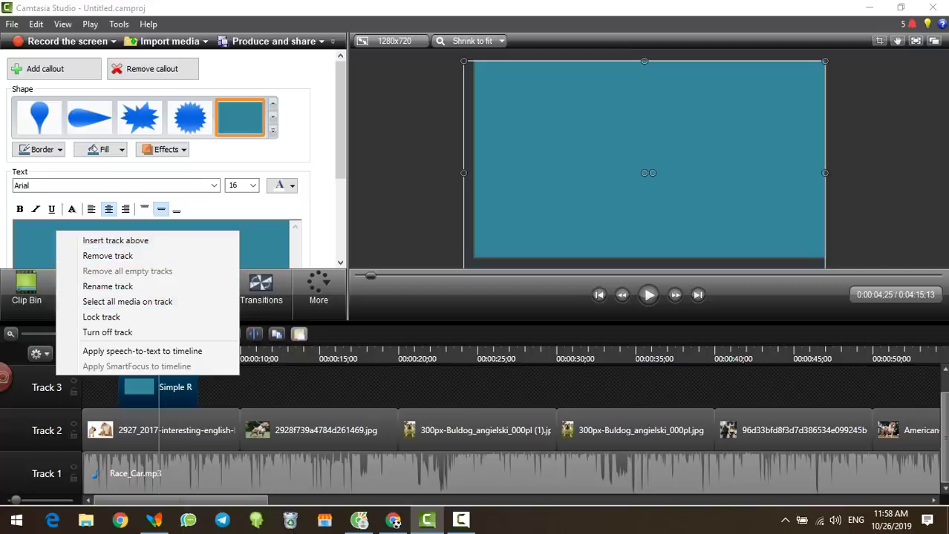
pyautogui.click(115, 240)
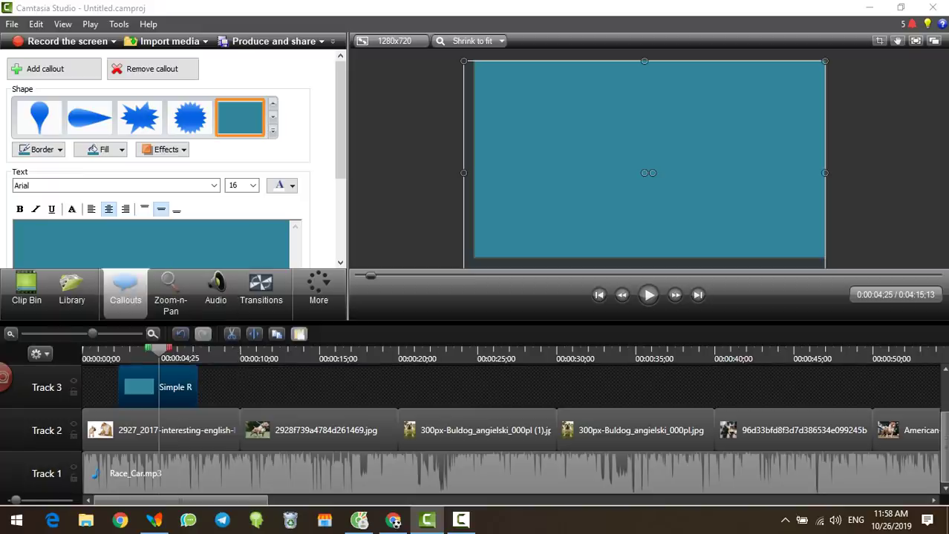
pyautogui.scroll(1, 129, 439)
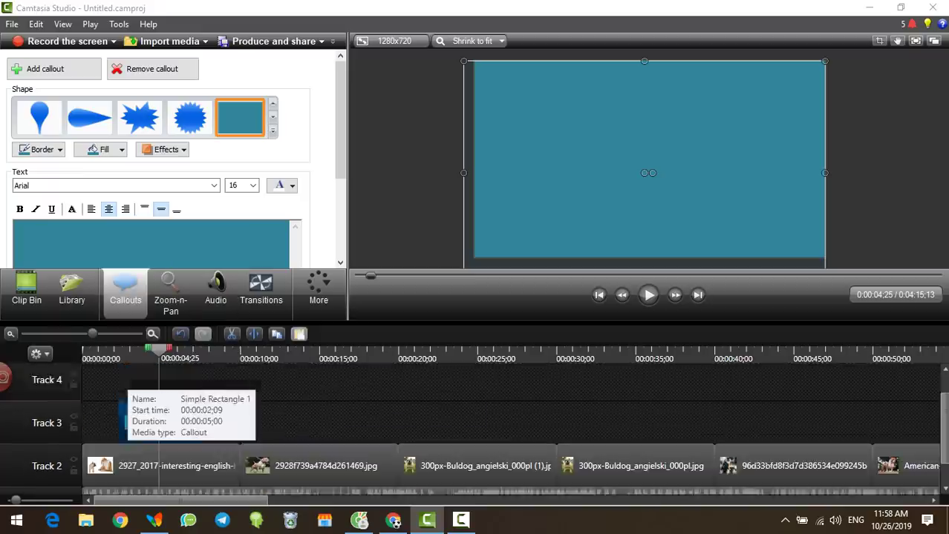
pyautogui.scroll(-1, 131, 439)
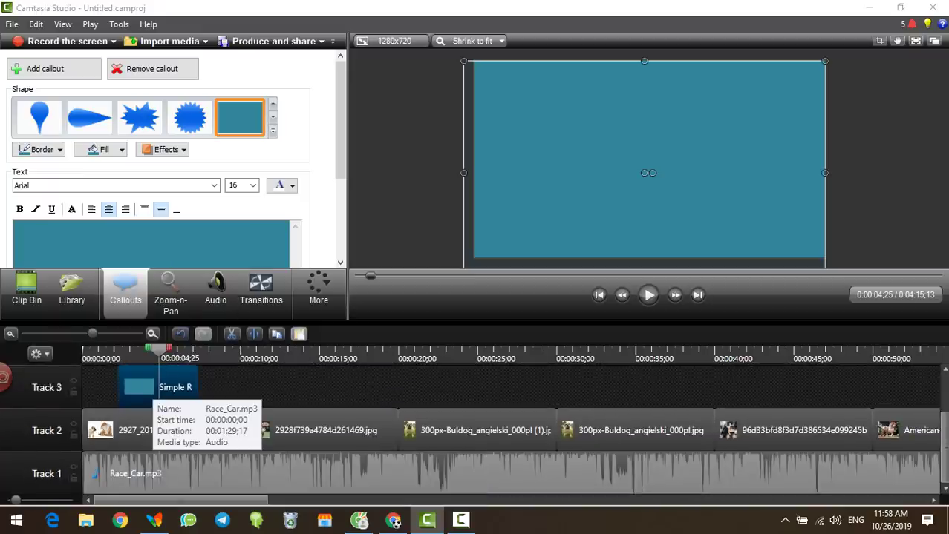
# - Insert an empty track below the track with the music clips
pyautogui.click(40, 354)
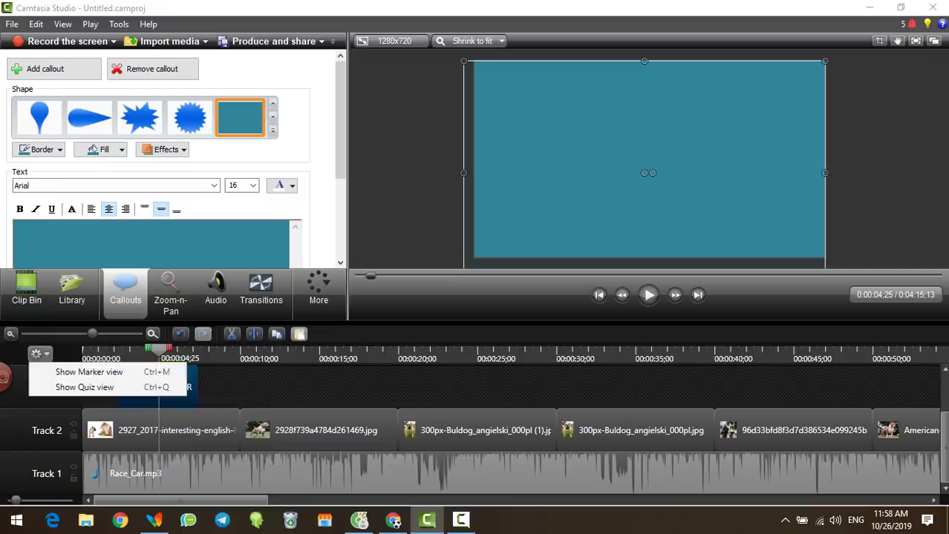
pyautogui.click(40, 354)
pyautogui.rightClick(55, 387)
pyautogui.rightClick(66, 469)
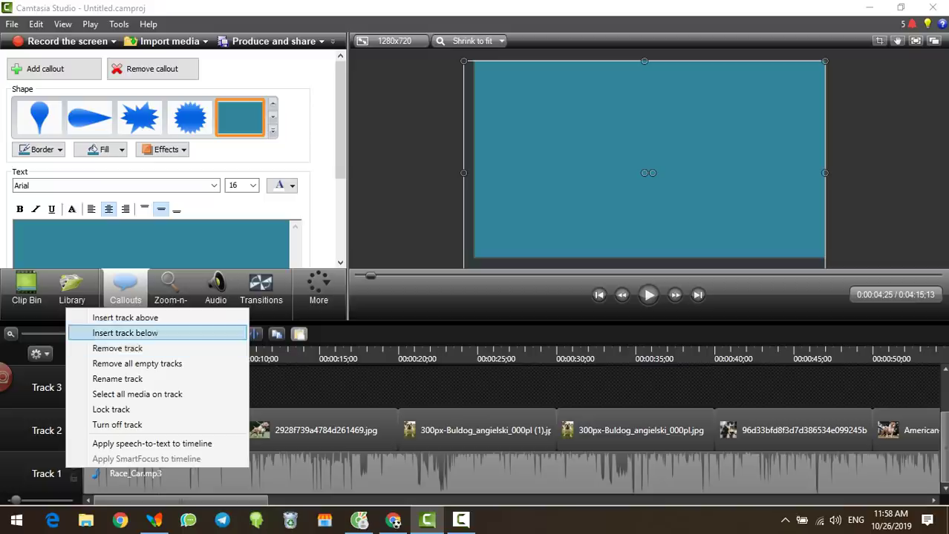
pyautogui.click(125, 333)
pyautogui.scroll(-1, 511, 431)
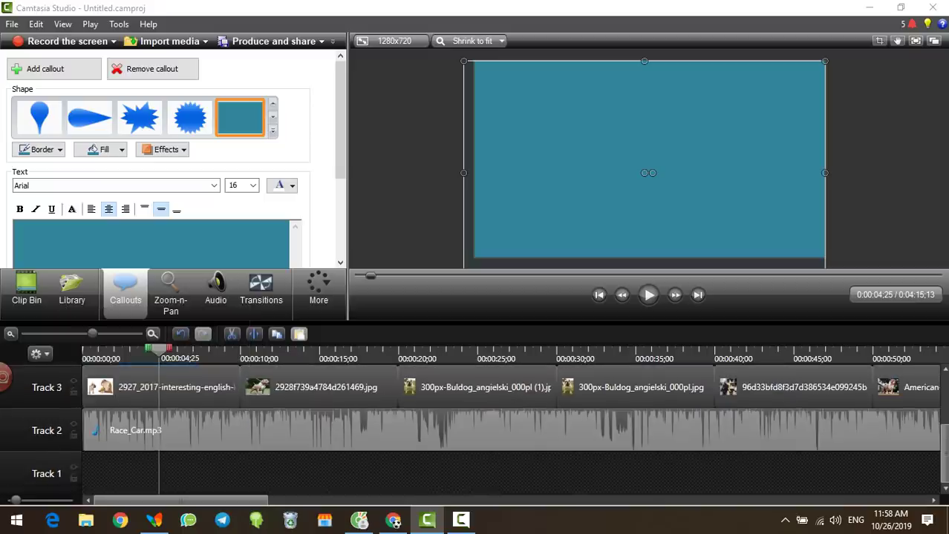
pyautogui.rightClick(35, 481)
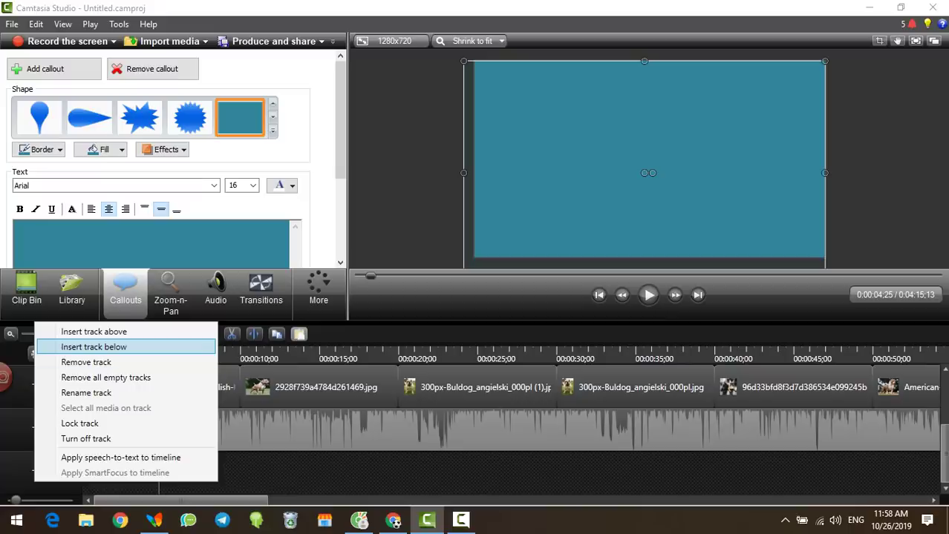
pyautogui.click(94, 346)
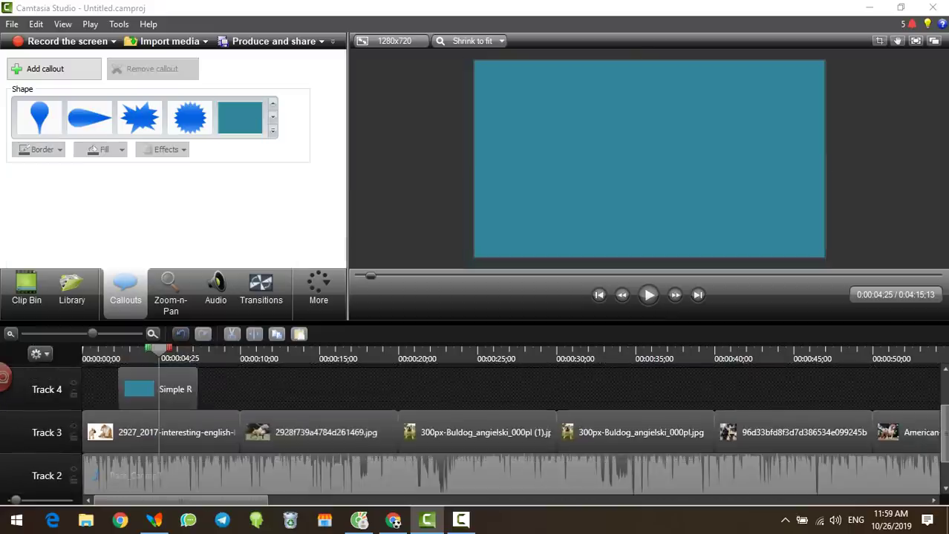
# - Move the rectangle callout to the start of the empty Track 1 and extend it to the end of the last image
pyautogui.moveTo(167, 390); pyautogui.dragTo(130, 474)
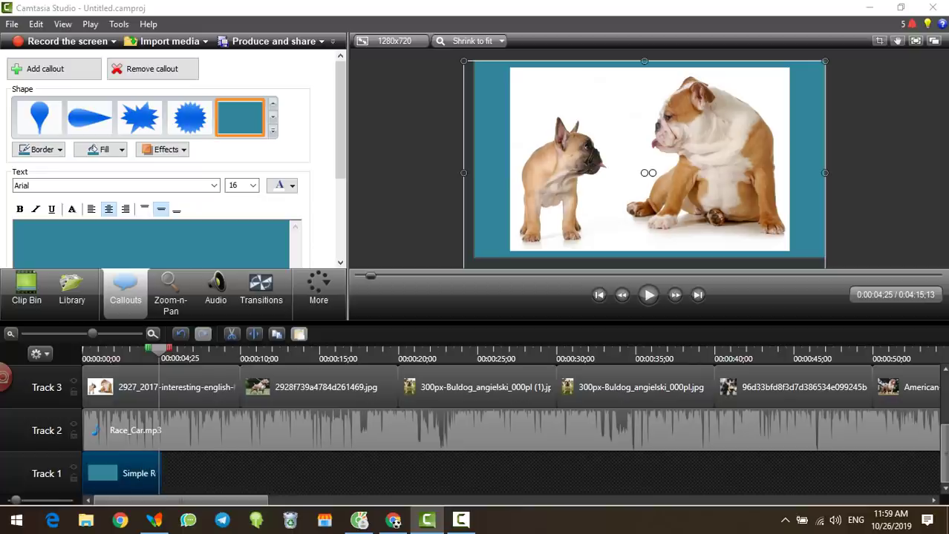
pyautogui.moveTo(159, 473); pyautogui.dragTo(941, 475)
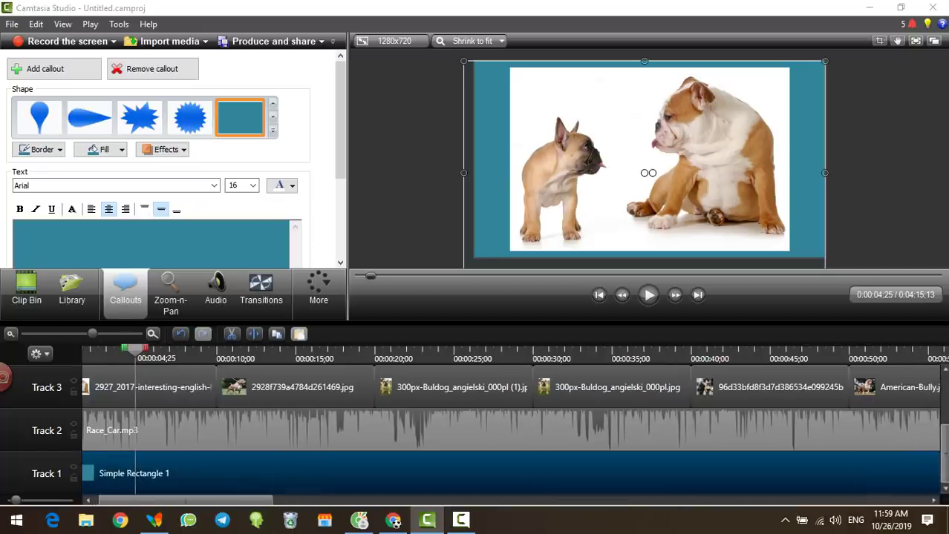
pyautogui.moveTo(92, 333); pyautogui.dragTo(52, 334)
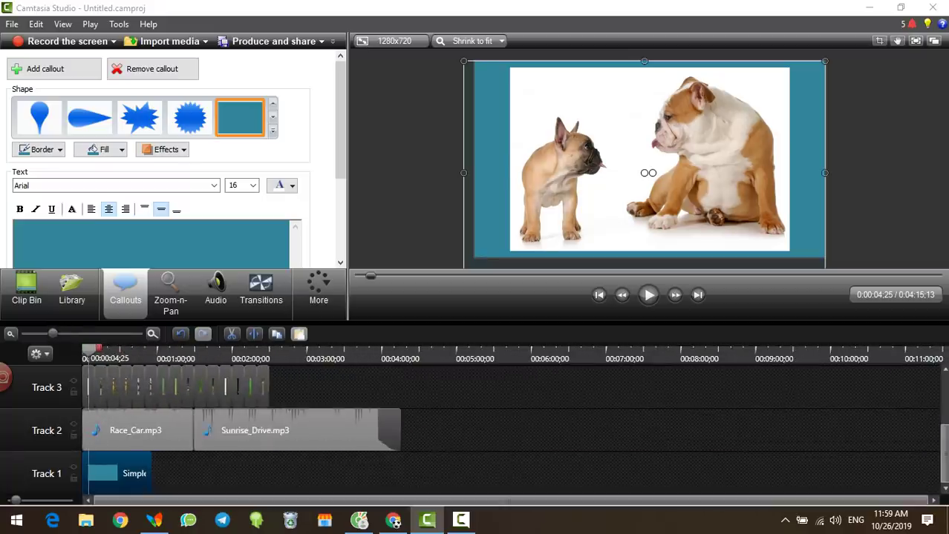
pyautogui.moveTo(150, 475); pyautogui.dragTo(270, 479)
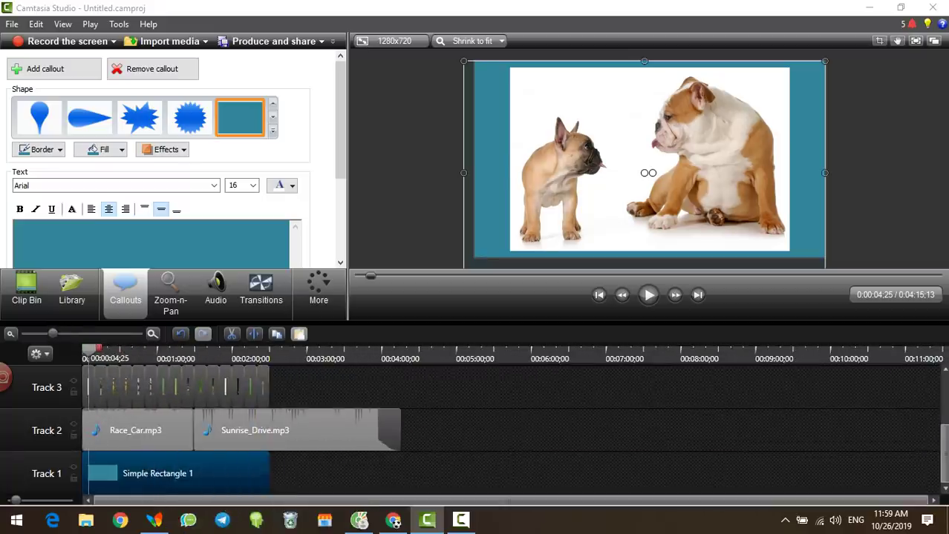
# - Split Sunrise_Drive.mp3 at 0:02:30;00, where the images end, and delete the part after the split
pyautogui.moveTo(89, 349); pyautogui.dragTo(270, 349)
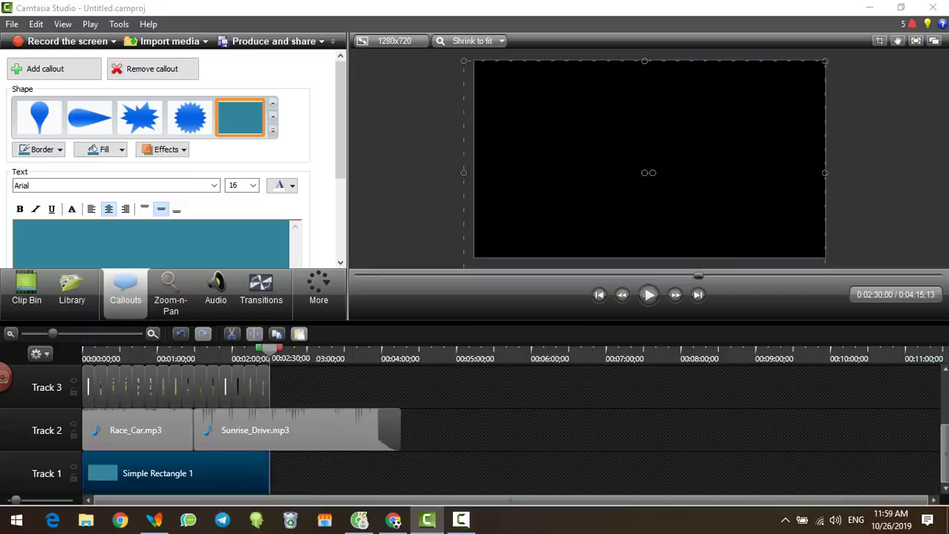
pyautogui.click(248, 430)
pyautogui.click(254, 335)
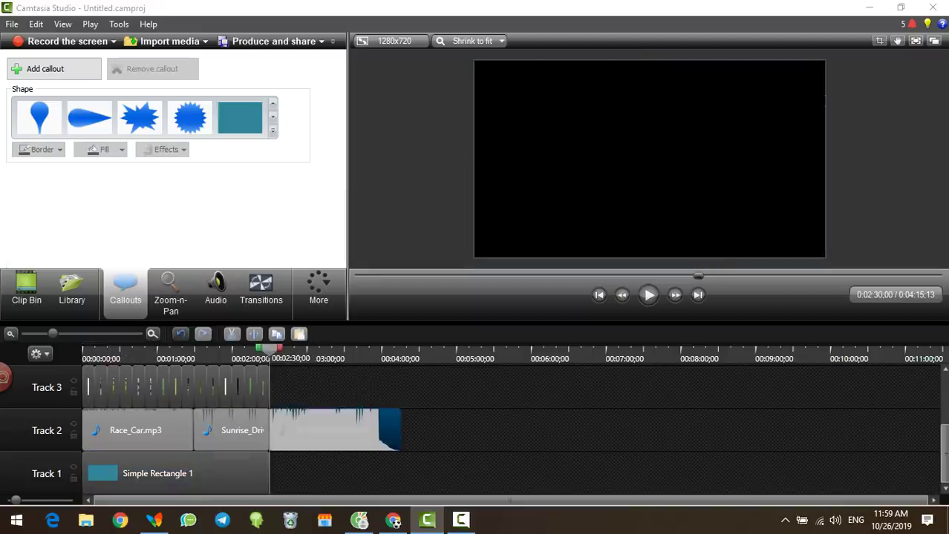
pyautogui.press('Delete')
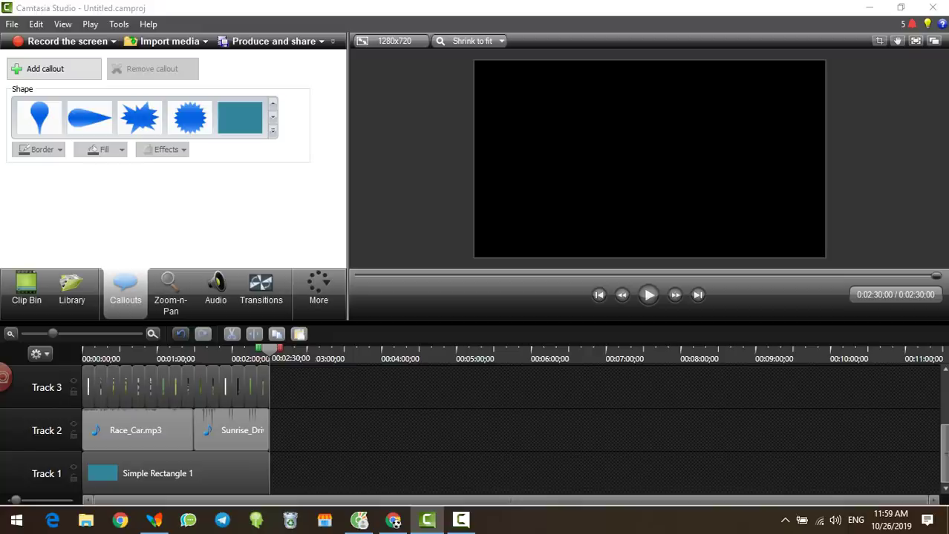
# - Preview the slideshow from the beginning and pause playback at 0:00:11;20
pyautogui.hotkey('ctrl', 'Home')
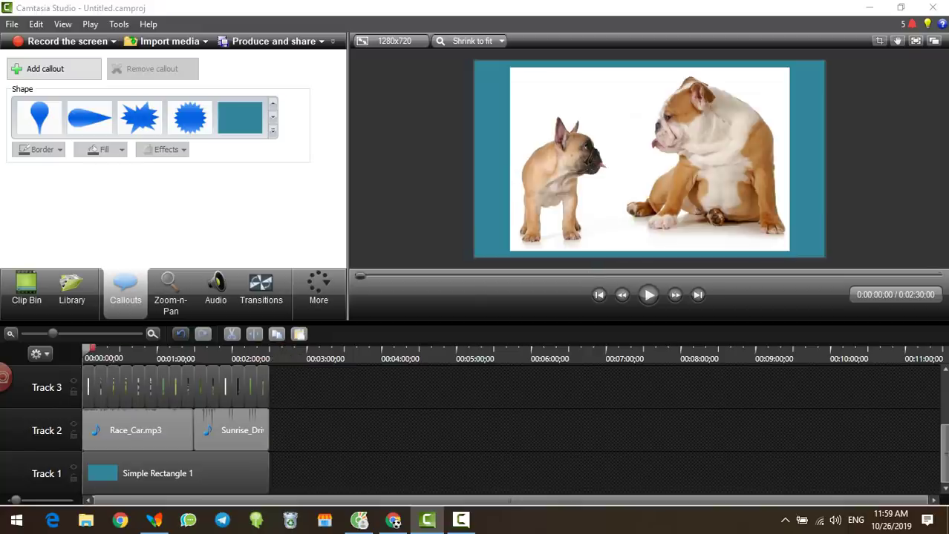
pyautogui.click(648, 294)
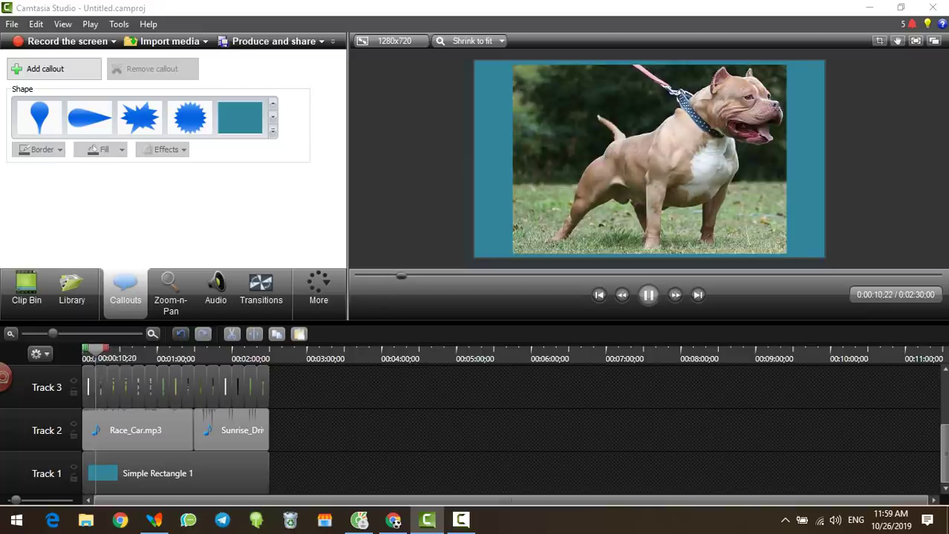
pyautogui.click(648, 296)
# - Select the rectangle callout behind the images, try an orange fill and settle on bright yellow
pyautogui.moveTo(6, 378)
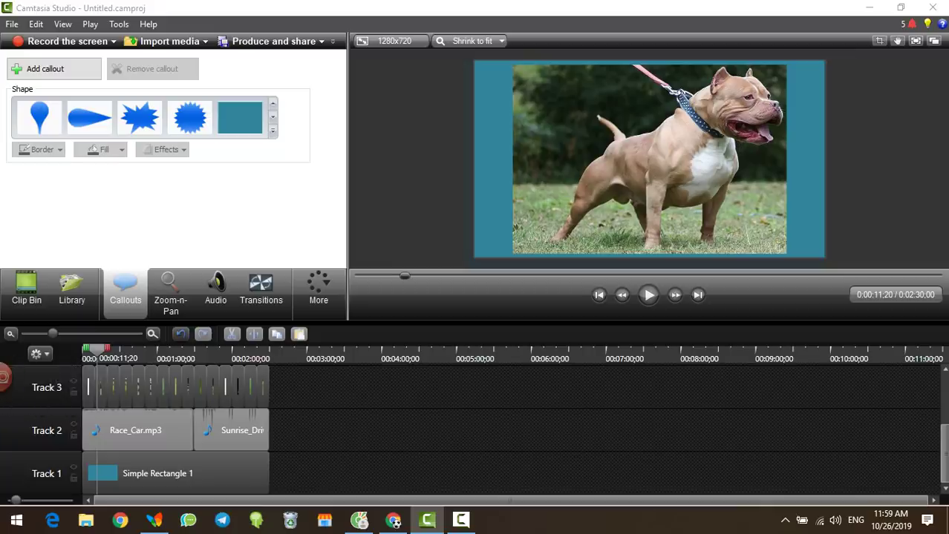
pyautogui.moveTo(52, 334); pyautogui.dragTo(72, 334)
pyautogui.click(648, 173)
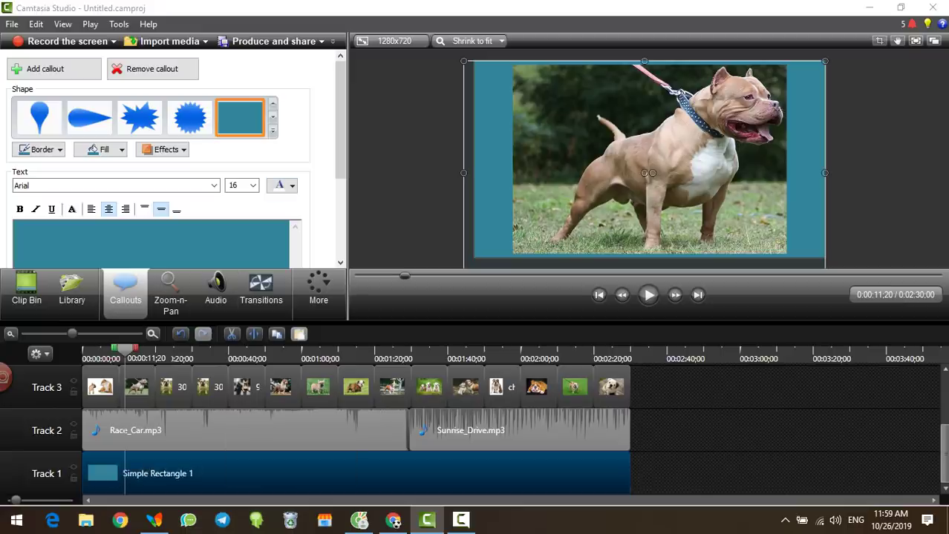
pyautogui.scroll(-3, 156, 156)
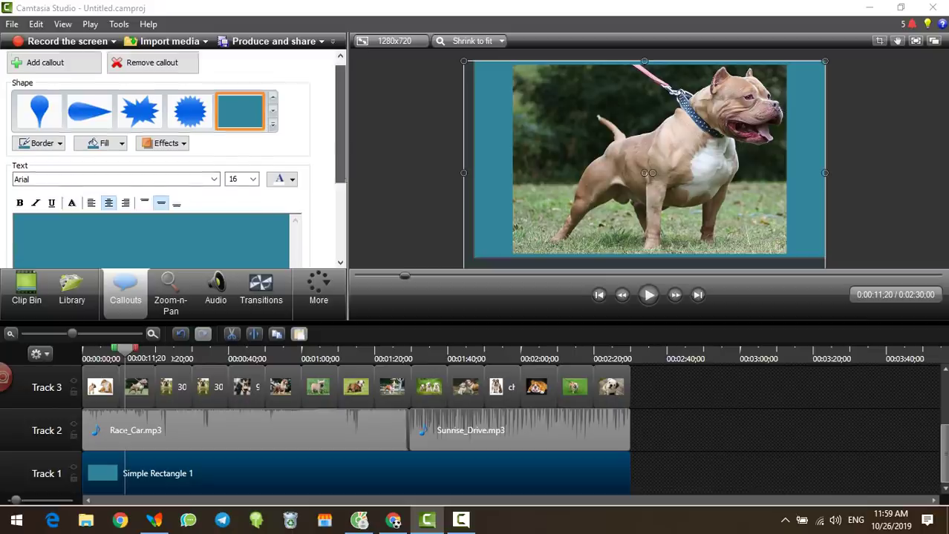
pyautogui.scroll(-2, 104, 149)
pyautogui.scroll(5, 104, 149)
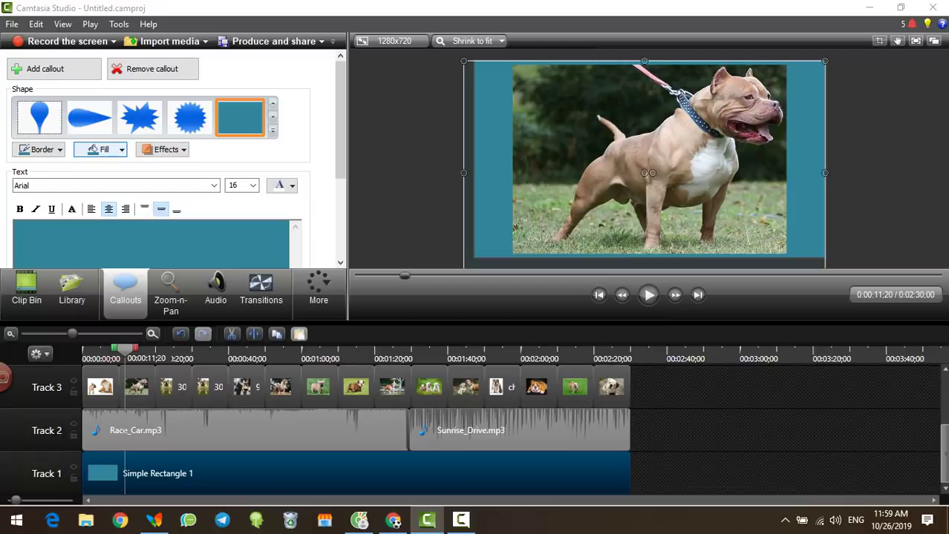
pyautogui.click(103, 150)
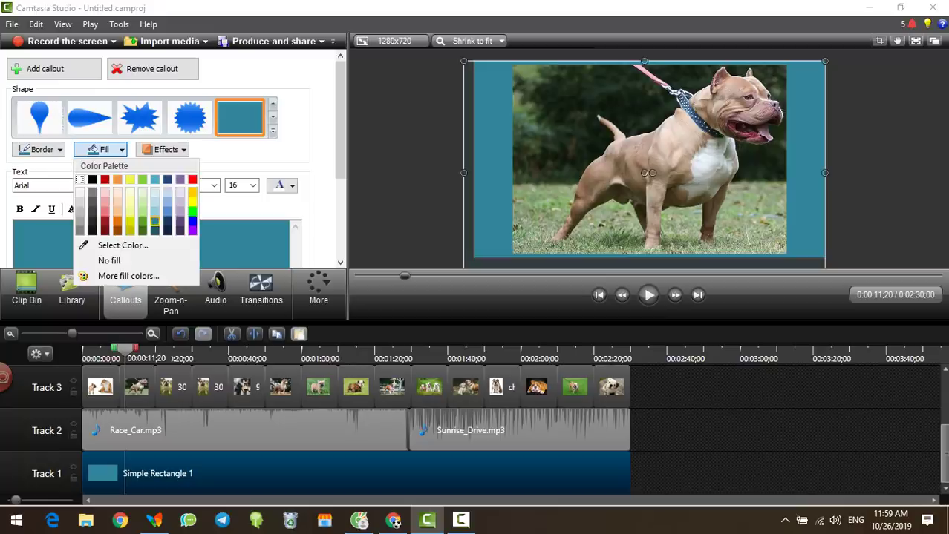
pyautogui.click(118, 179)
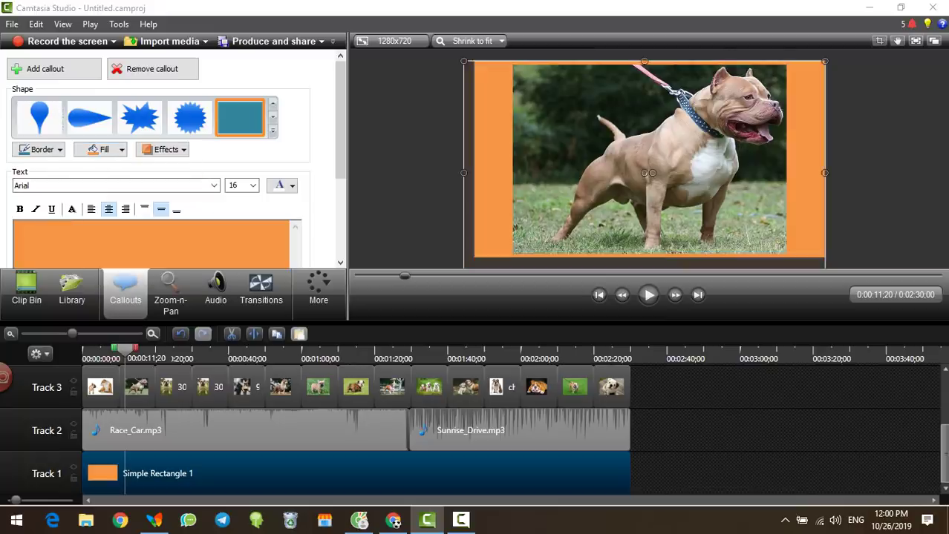
pyautogui.click(104, 149)
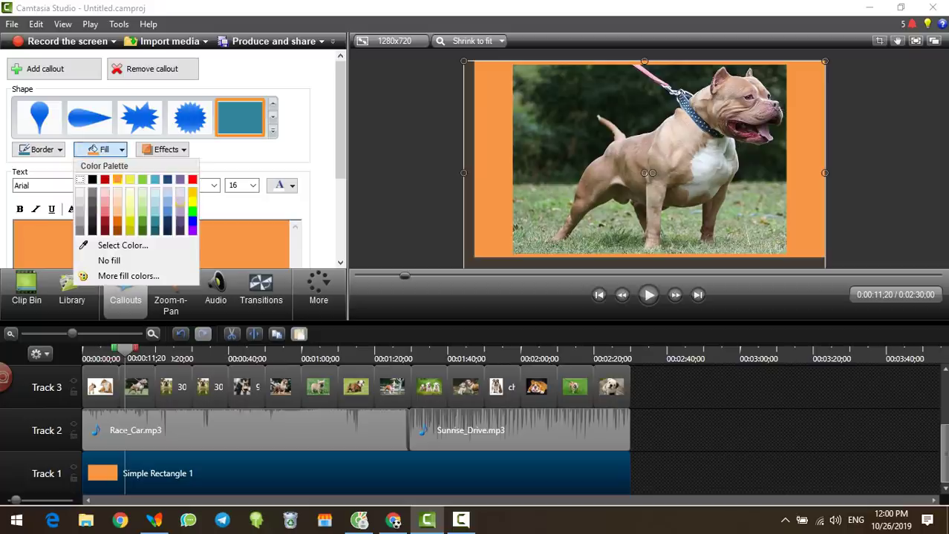
pyautogui.click(192, 199)
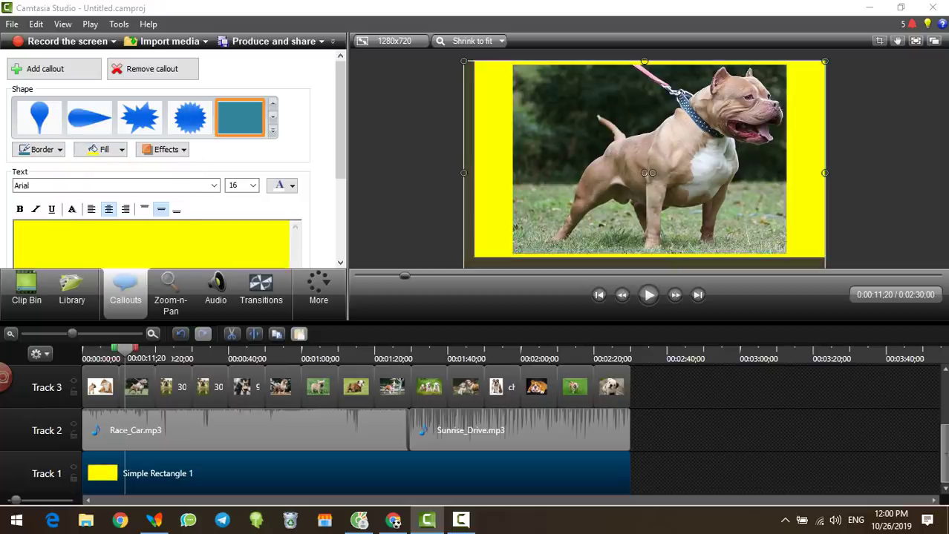
# - Play the slideshow from 0:00:00;00 to check the yellow background and pause at 0:00:04;18
pyautogui.moveTo(125, 349); pyautogui.dragTo(82, 349)
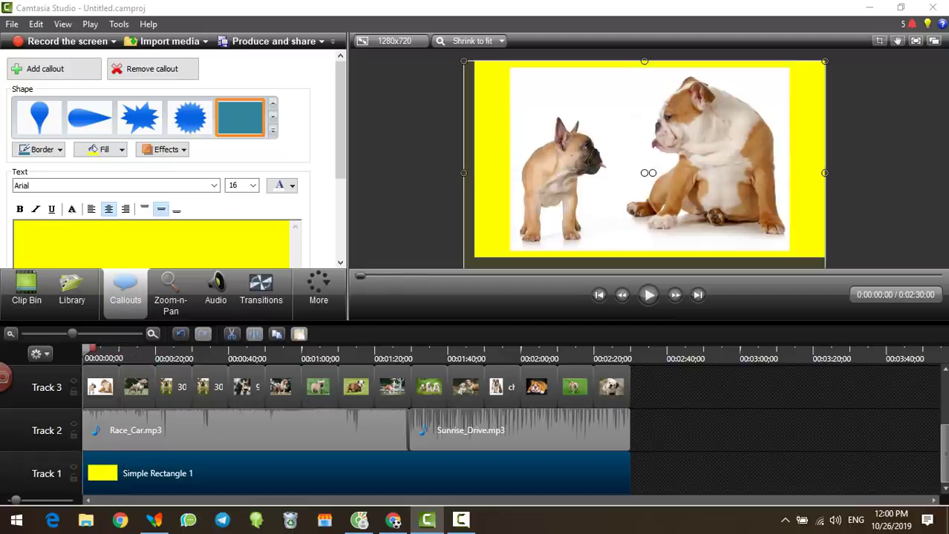
pyautogui.click(648, 295)
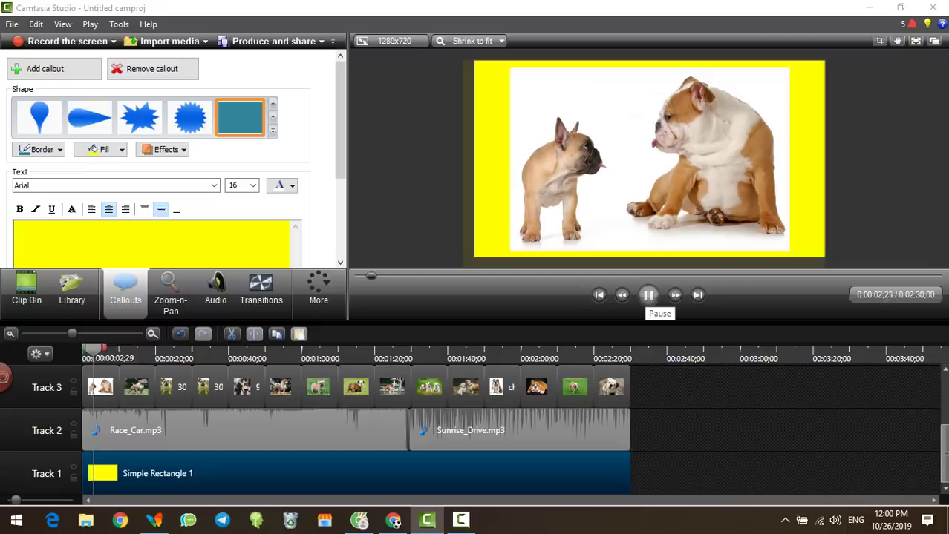
pyautogui.click(648, 295)
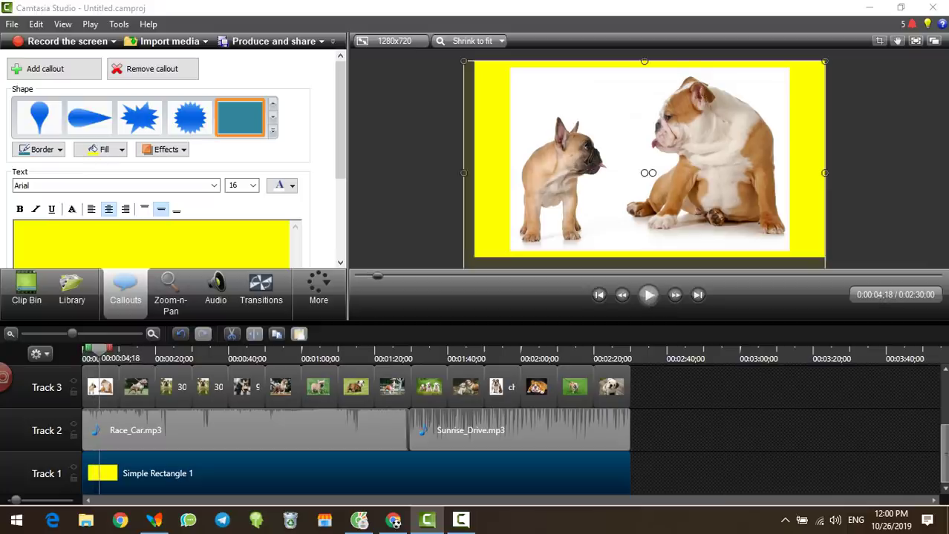
# - Shrink the first image slightly from two opposite corners to leave a wider yellow border around it
pyautogui.click(648, 186)
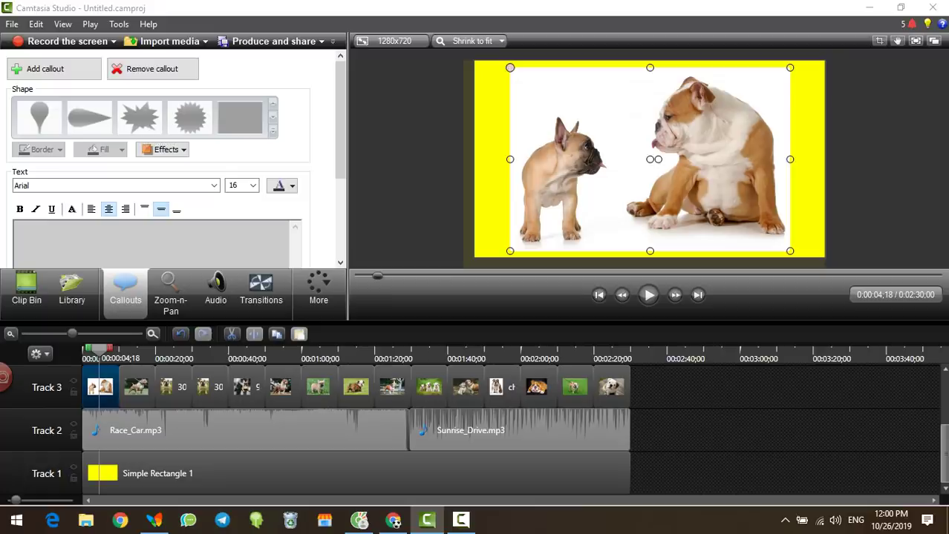
pyautogui.moveTo(510, 68); pyautogui.dragTo(524, 77)
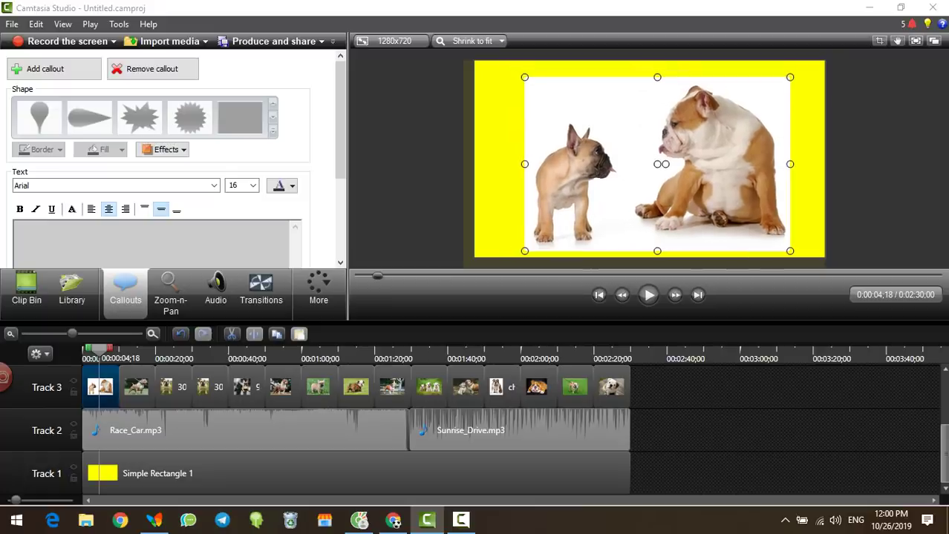
pyautogui.moveTo(790, 251); pyautogui.dragTo(777, 244)
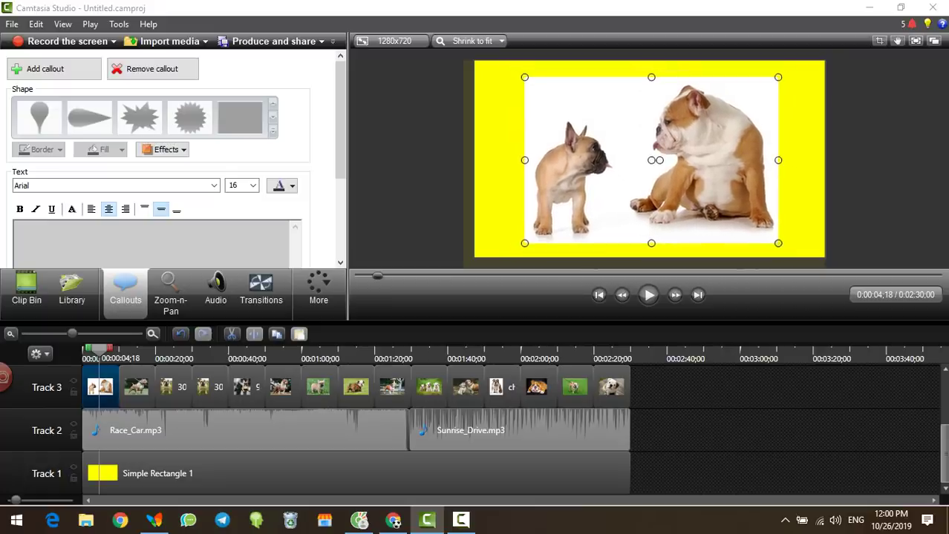
# - Shrink the second image on Track 3 slightly from two opposite corners so yellow surrounds it on all sides
pyautogui.click(132, 384)
pyautogui.click(132, 351)
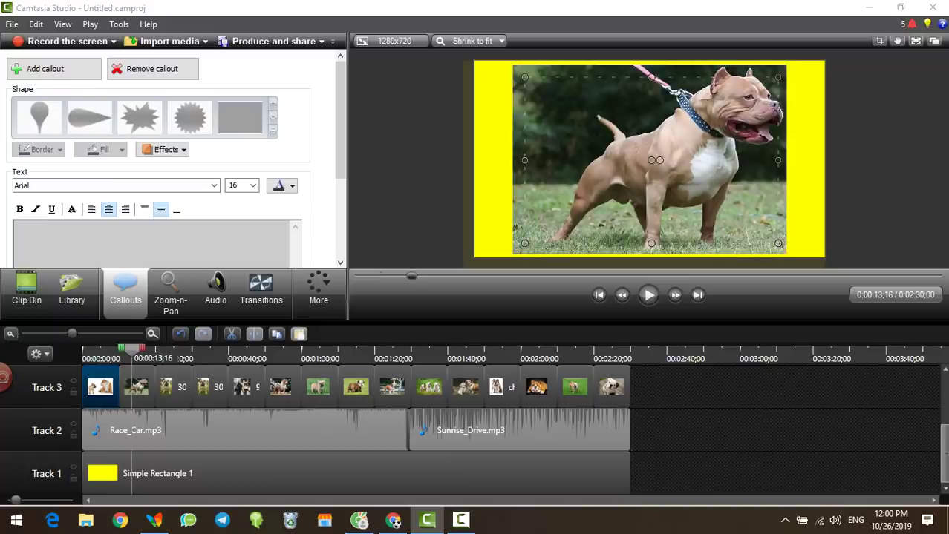
pyautogui.moveTo(653, 175); pyautogui.dragTo(648, 175)
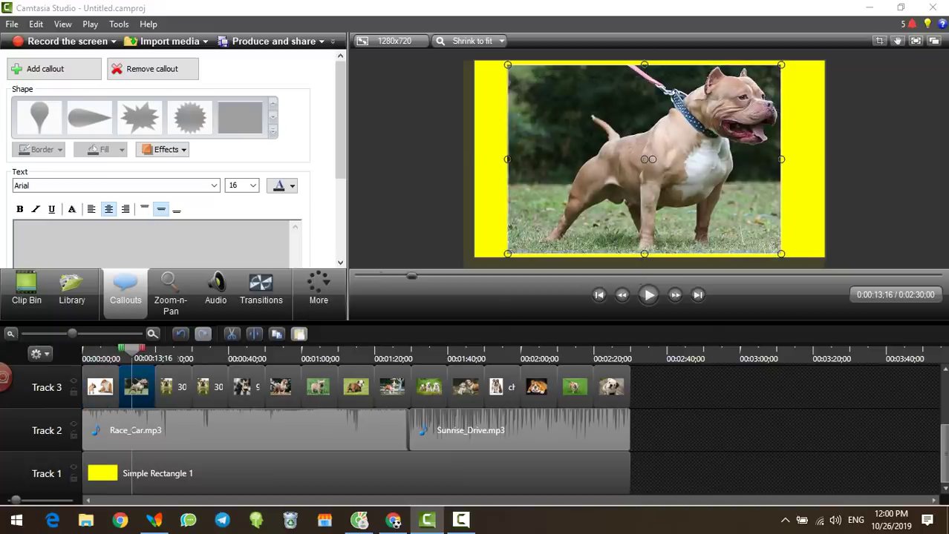
pyautogui.click(180, 334)
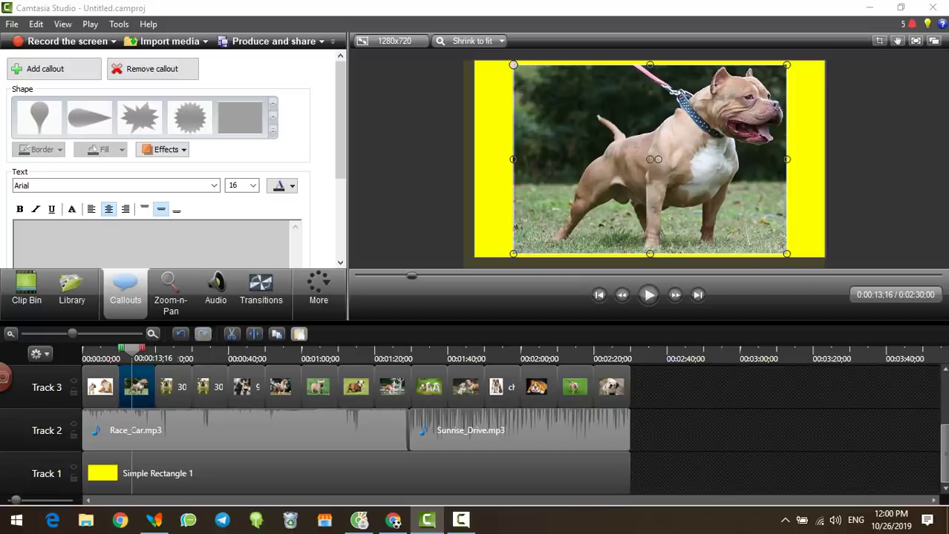
pyautogui.moveTo(513, 65); pyautogui.dragTo(528, 75)
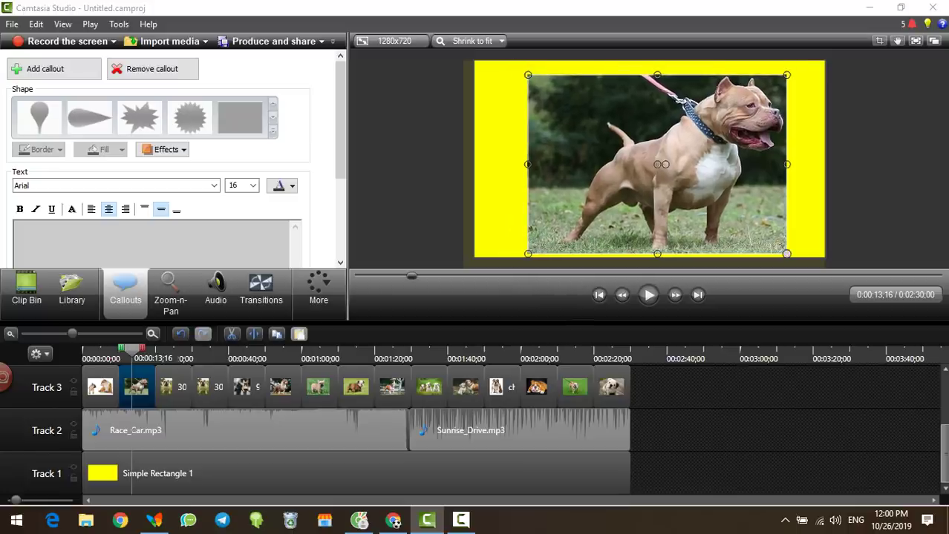
pyautogui.moveTo(786, 254); pyautogui.dragTo(769, 241)
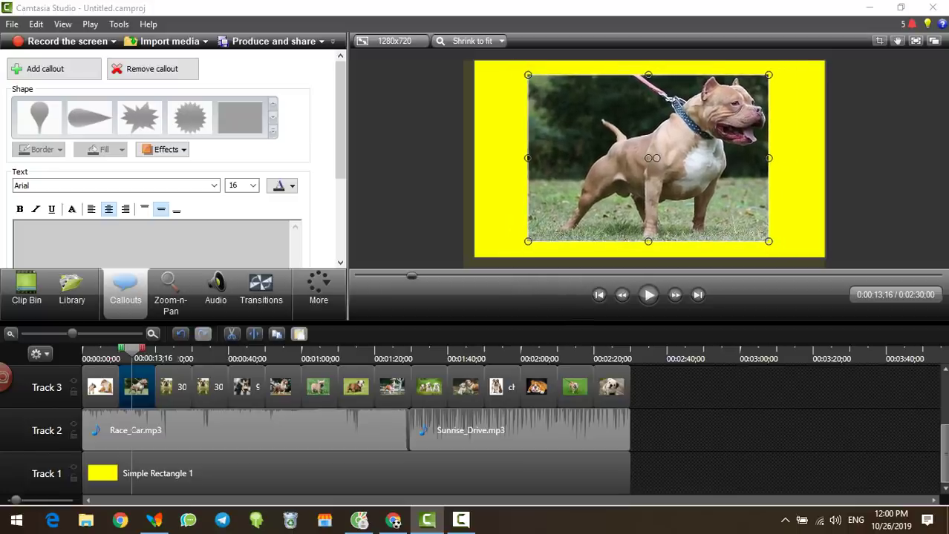
# - Enlarge the third image on Track 3 from opposite corners until it fills the full height of the frame
pyautogui.moveTo(131, 349); pyautogui.dragTo(169, 350)
pyautogui.click(656, 158)
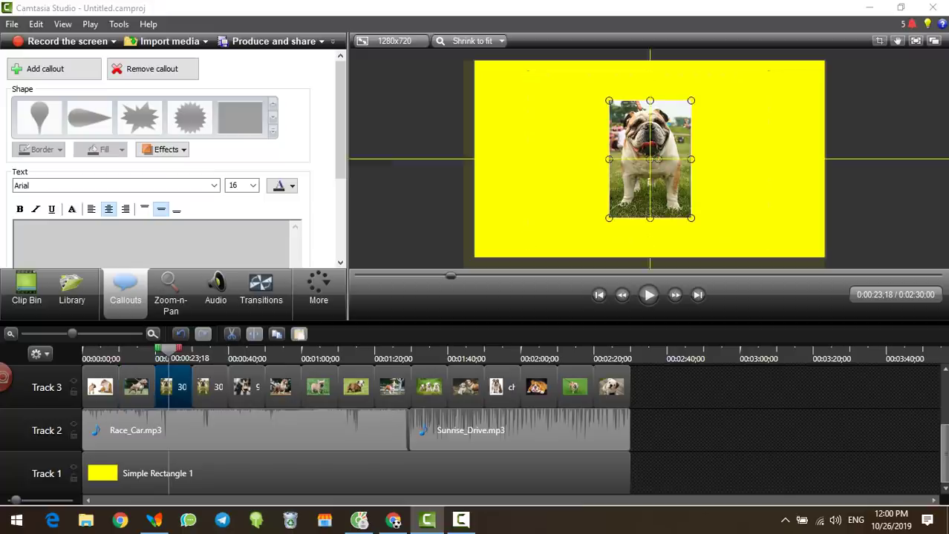
pyautogui.moveTo(608, 101); pyautogui.dragTo(583, 63)
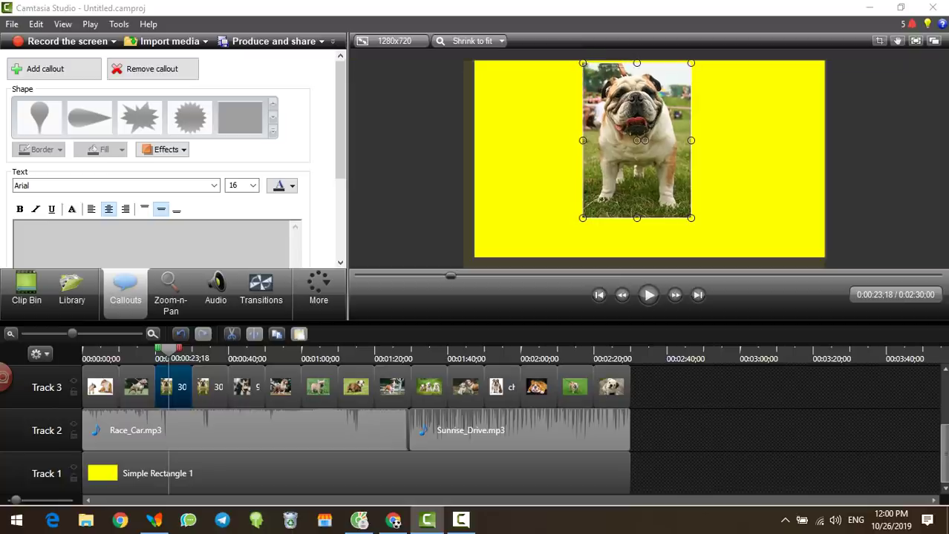
pyautogui.moveTo(691, 218); pyautogui.dragTo(718, 258)
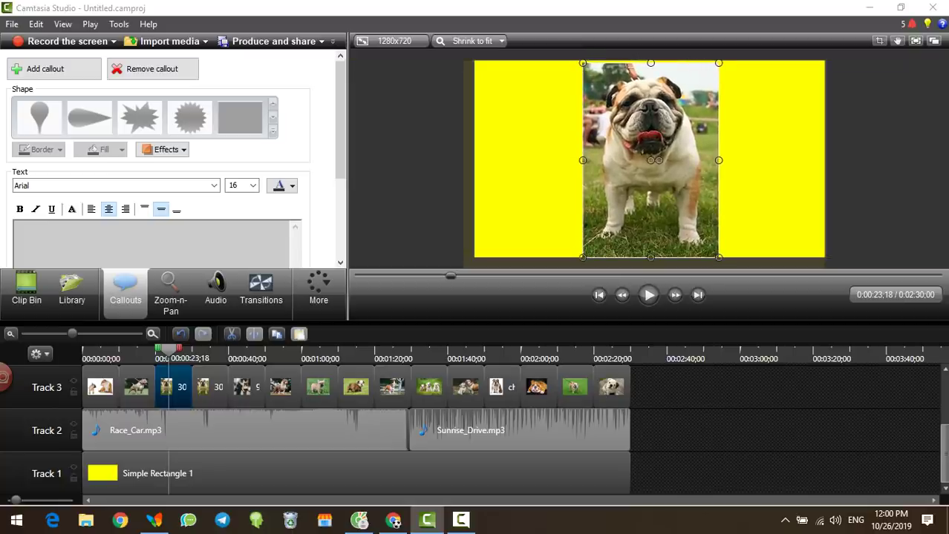
pyautogui.moveTo(583, 63); pyautogui.dragTo(581, 61)
# - Enlarge the fourth image, at 0:00:36;22 on Track 3, from opposite corners to match the frame's full height
pyautogui.moveTo(170, 350); pyautogui.dragTo(216, 350)
pyautogui.click(211, 388)
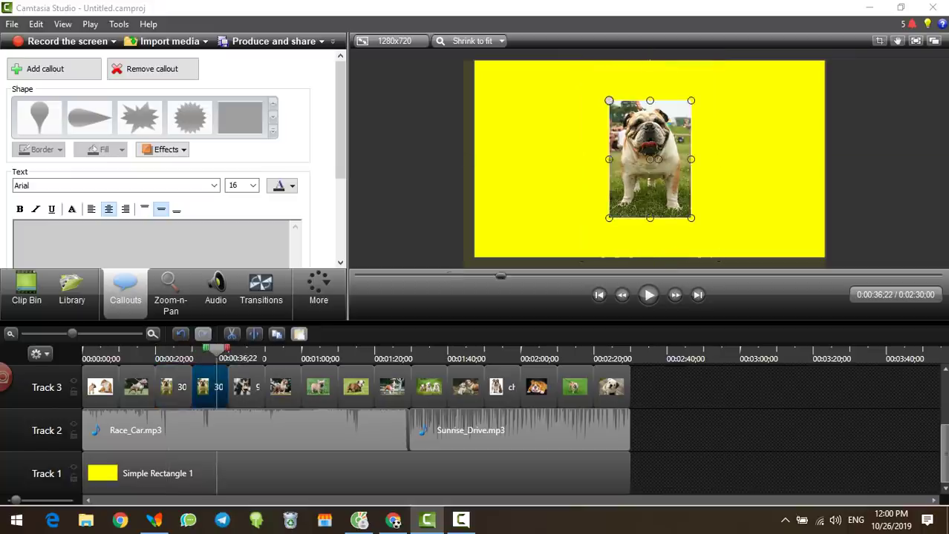
pyautogui.moveTo(608, 100); pyautogui.dragTo(581, 60)
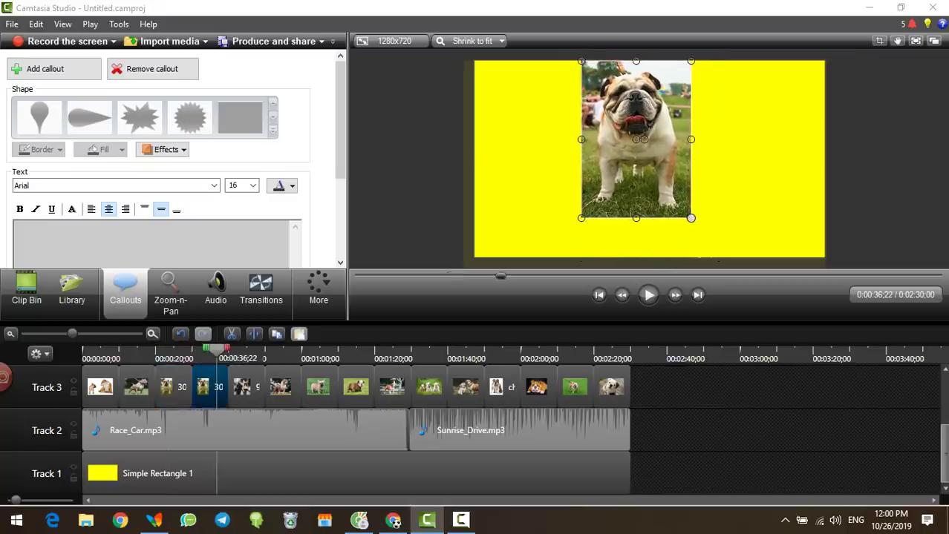
pyautogui.moveTo(690, 218); pyautogui.dragTo(719, 257)
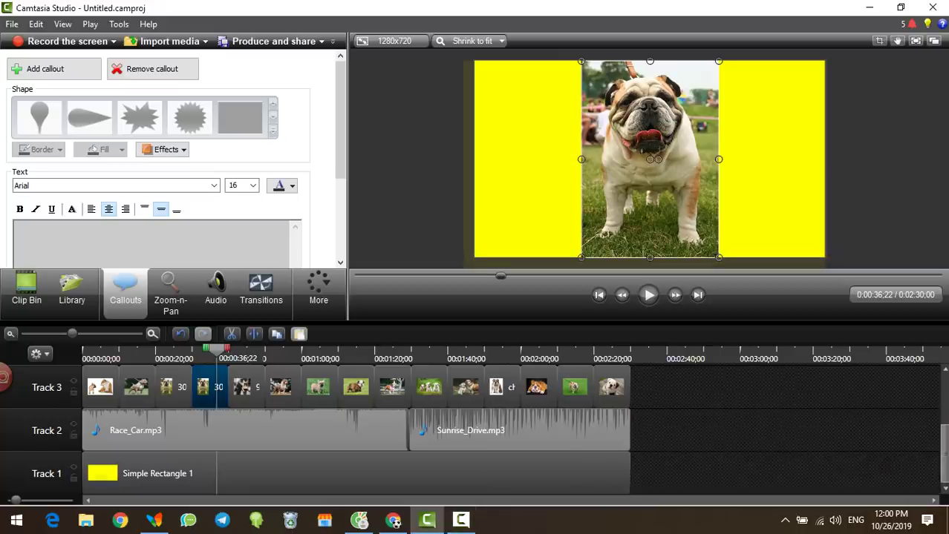
# - Select all images on Track 3 and add the Fold transition to them
pyautogui.moveTo(656, 386); pyautogui.dragTo(83, 394)
pyautogui.click(260, 291)
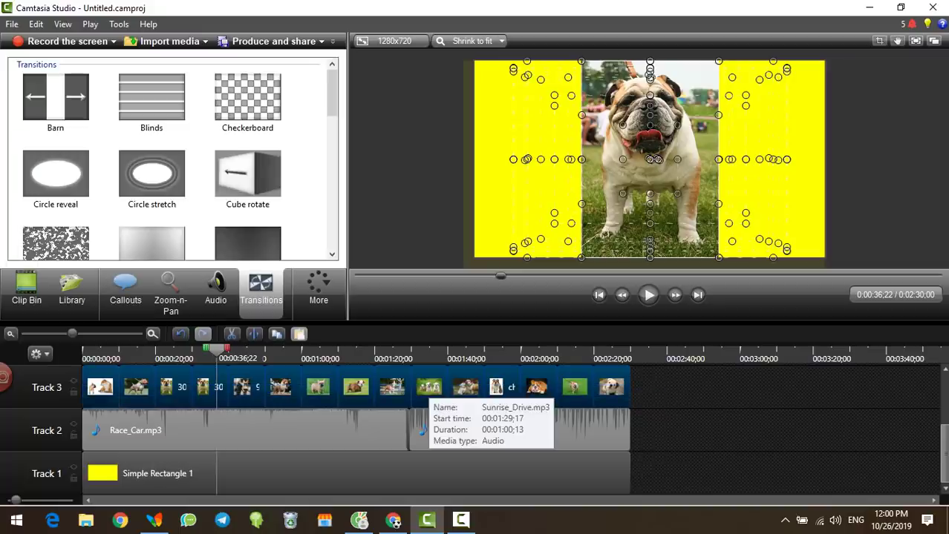
pyautogui.moveTo(653, 386); pyautogui.dragTo(85, 390)
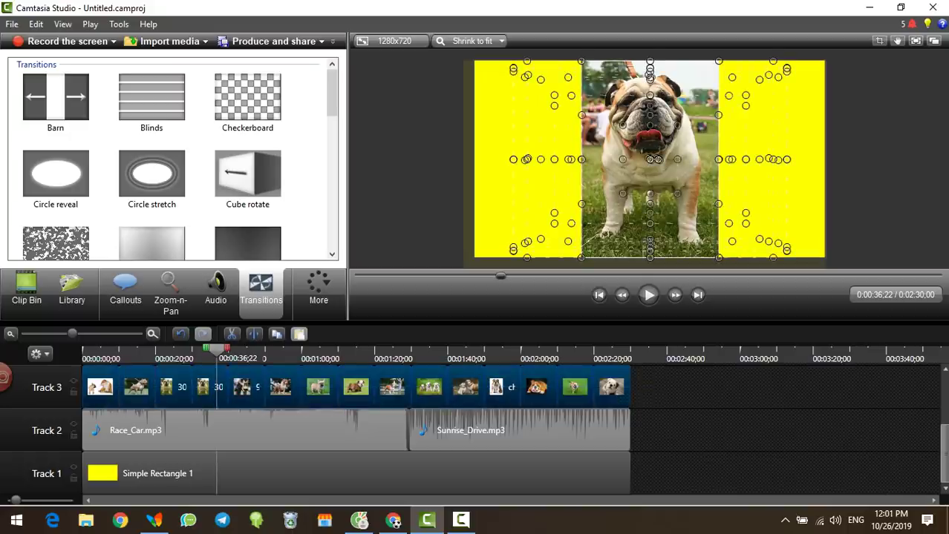
pyautogui.scroll(-1, 178, 159)
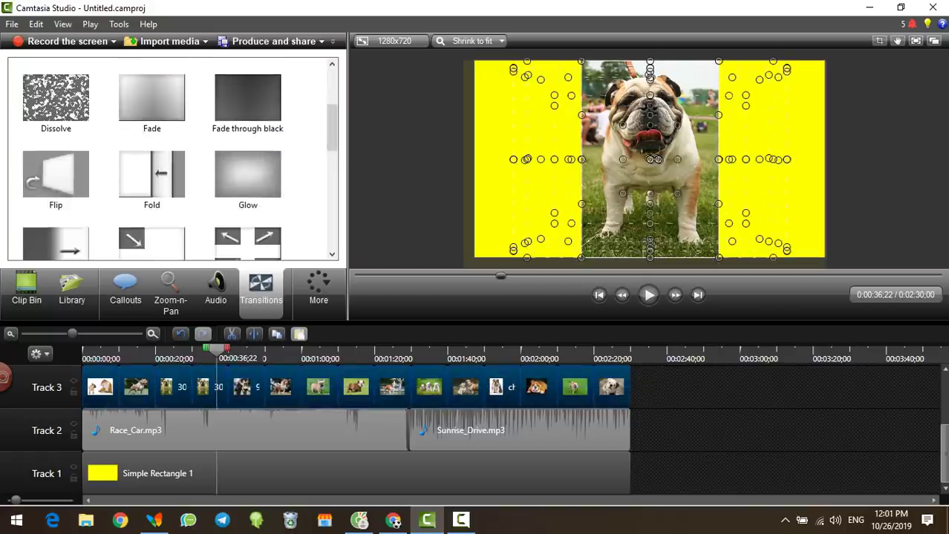
pyautogui.rightClick(154, 170)
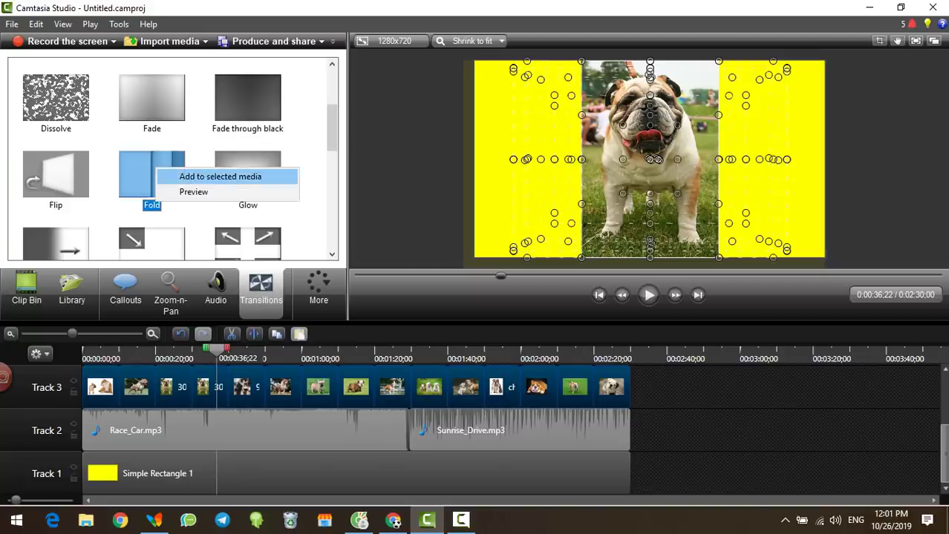
pyautogui.click(219, 177)
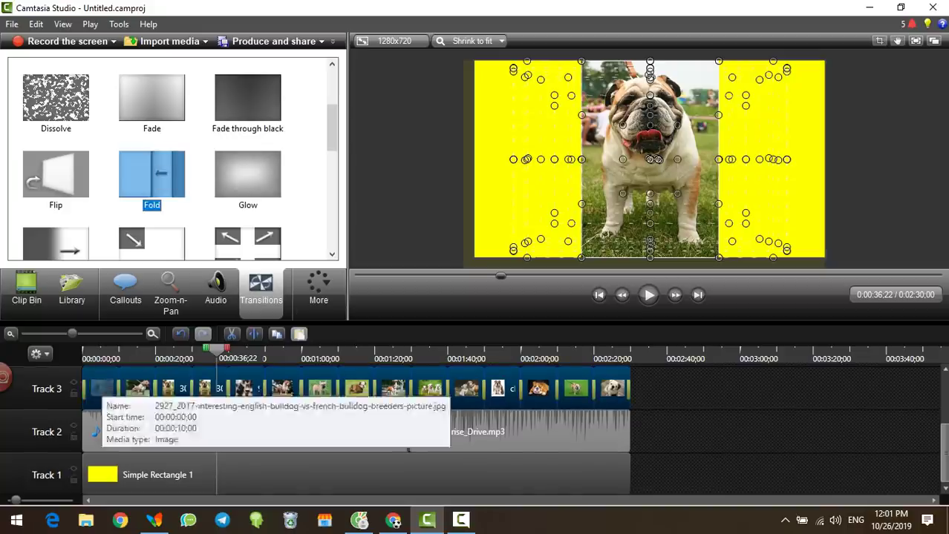
pyautogui.click(687, 406)
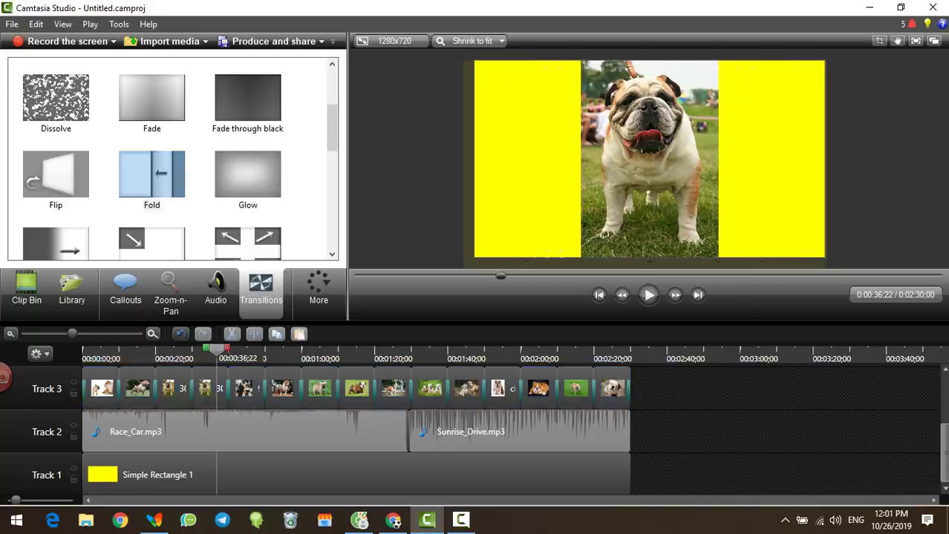
# - Preview the Fold transition from 0:01:38;07, pause at 0:01:41;10 and return the playhead to 0:00:00;00
pyautogui.moveTo(222, 349); pyautogui.dragTo(441, 349)
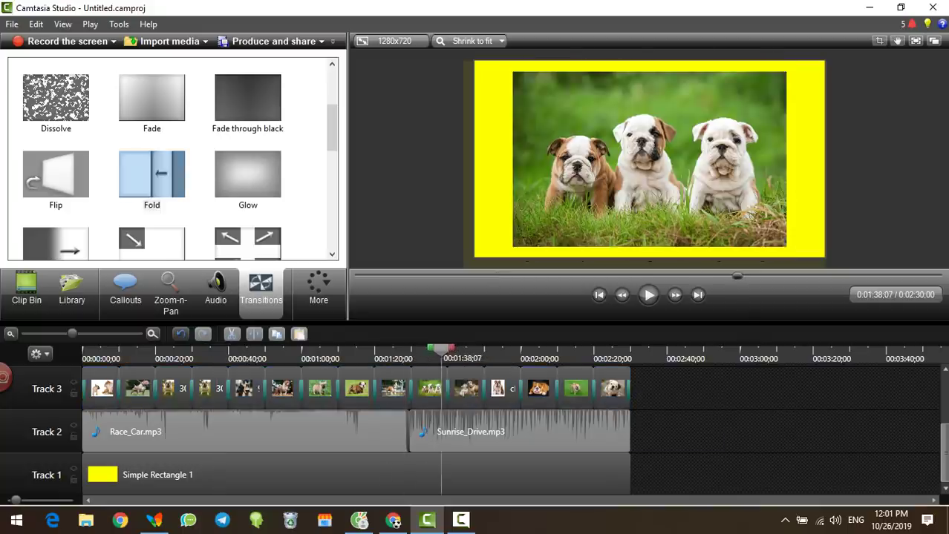
pyautogui.click(648, 296)
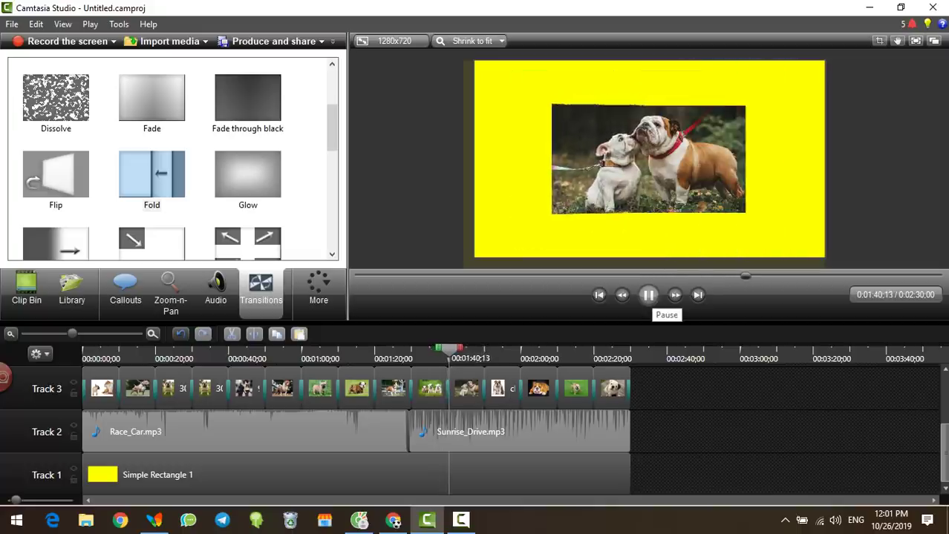
pyautogui.click(649, 295)
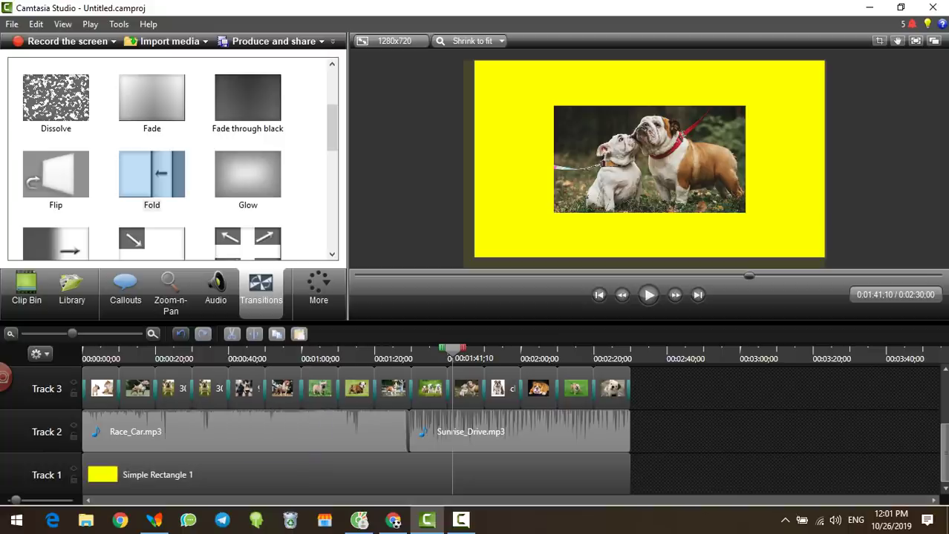
pyautogui.moveTo(452, 348); pyautogui.dragTo(83, 348)
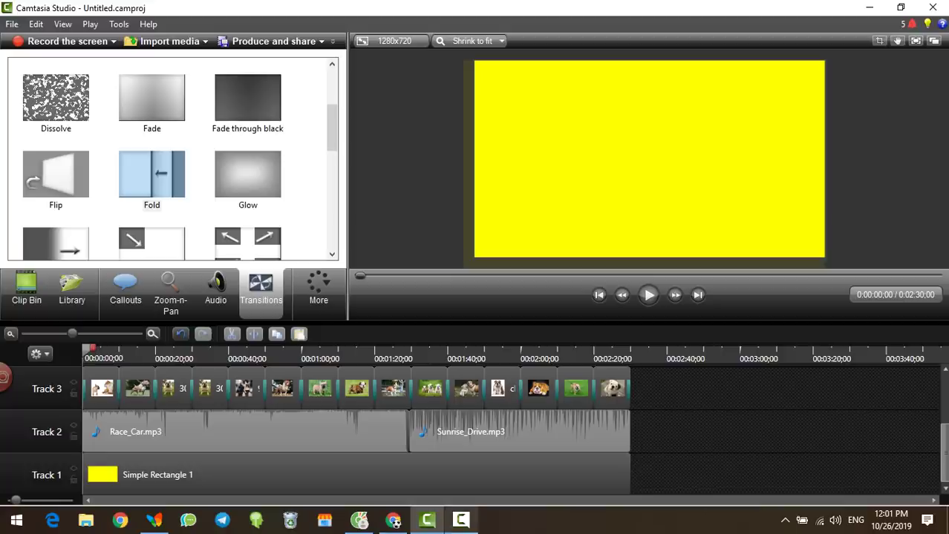
pyautogui.click(461, 520)
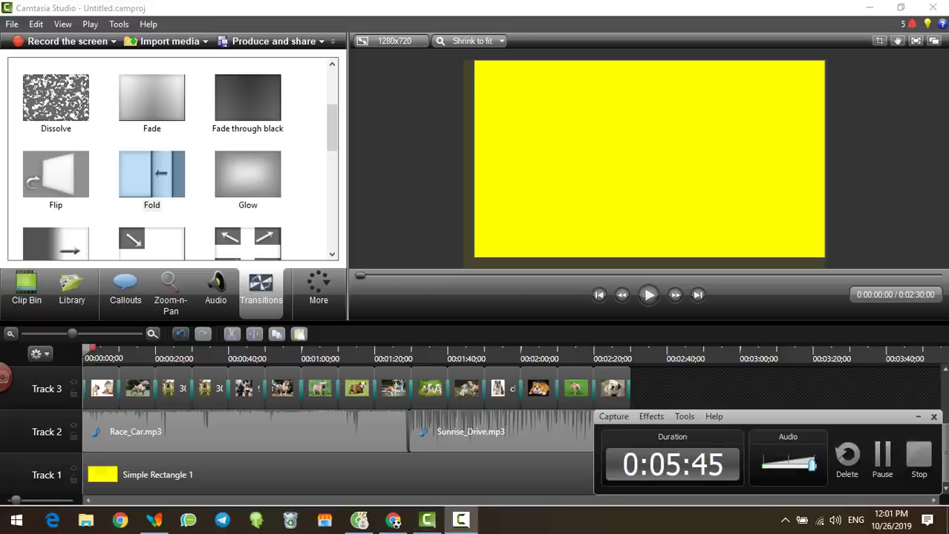